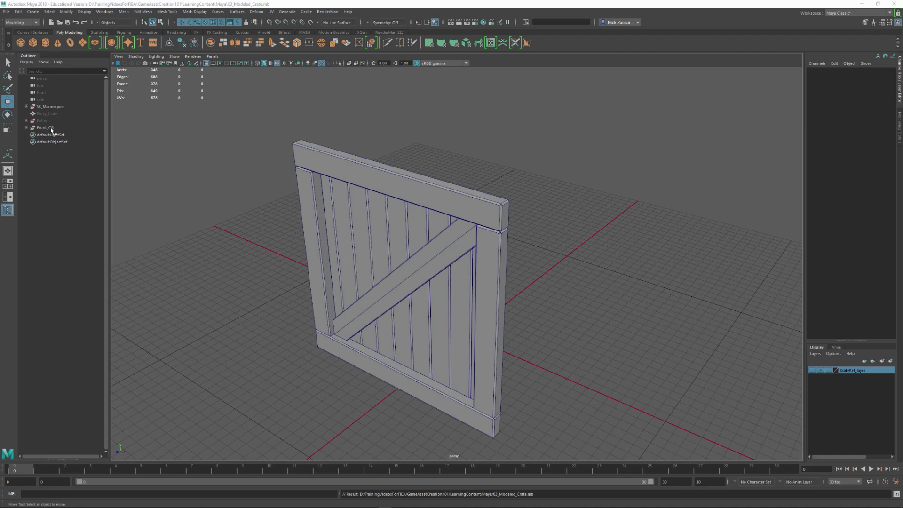
Duplicate the Front_GR group and rotate the copy 180 degrees about the Y axis to form the opposite side.
left_click(46, 127)
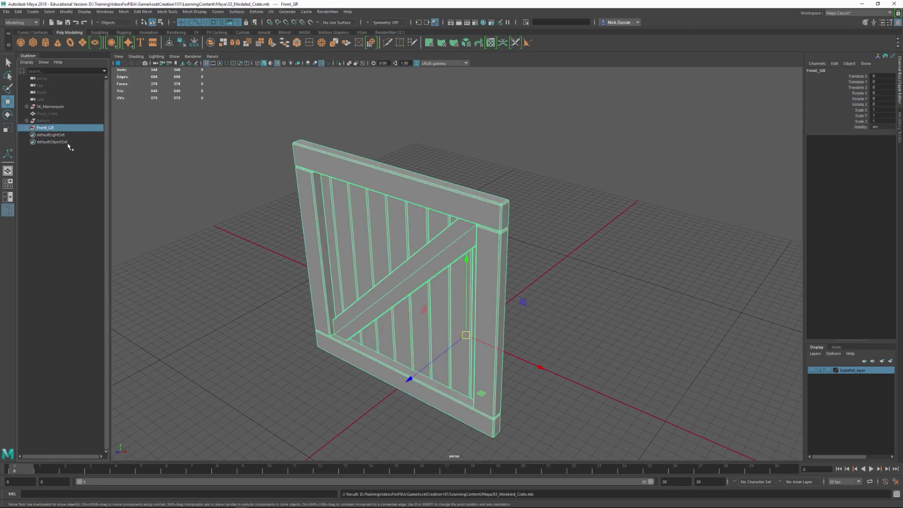
key("ctrl+d")
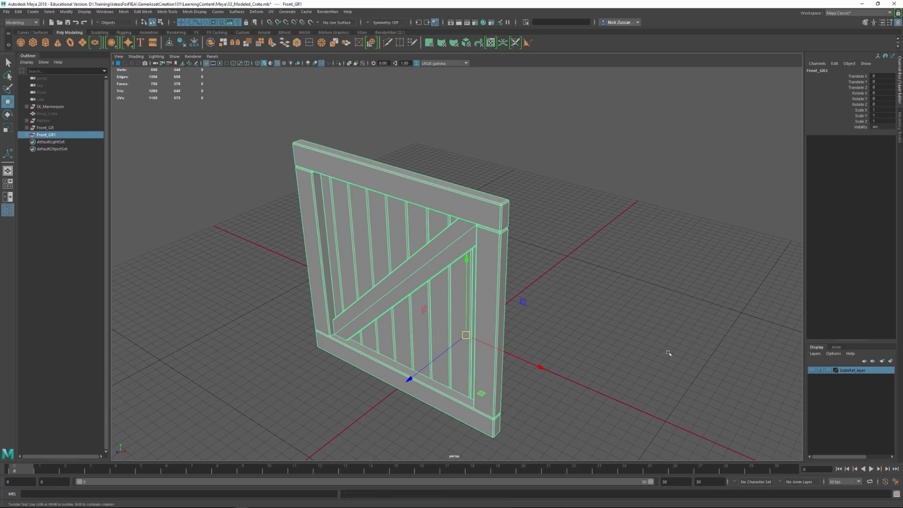
mouse_move(316, 242)
left_mouse_down("alt")
mouse_move(293, 249)
mouse_move(303, 247)
left_mouse_up("alt")
left_click(10, 116)
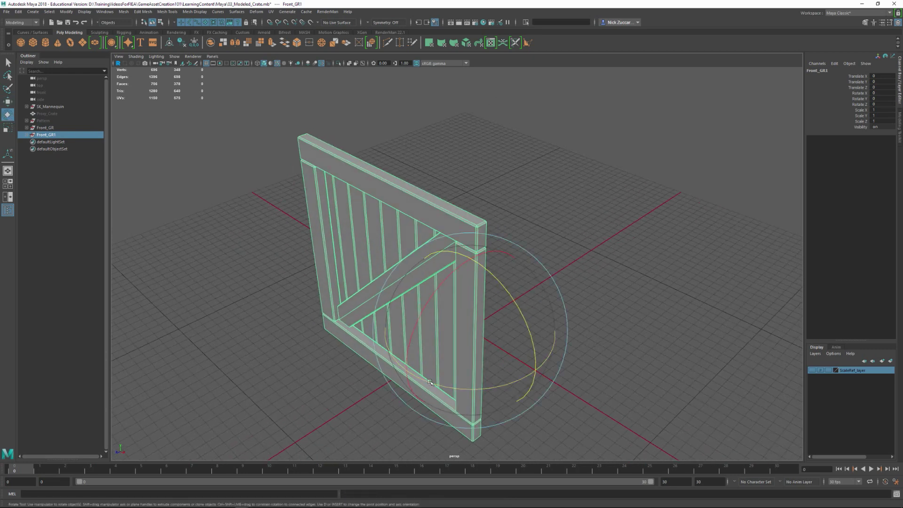
left_click_drag(429, 382, 508, 368)
left_click_drag(649, 380, 207, 211, "alt")
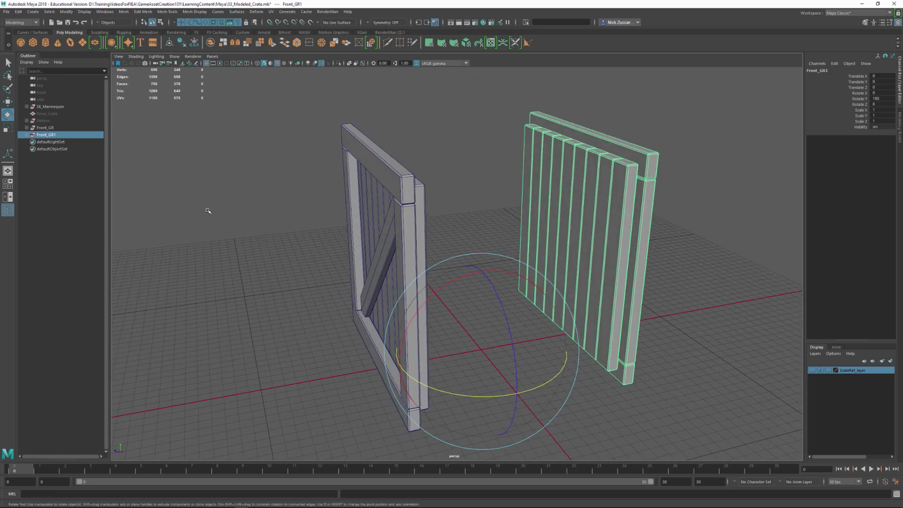
left_click(66, 12)
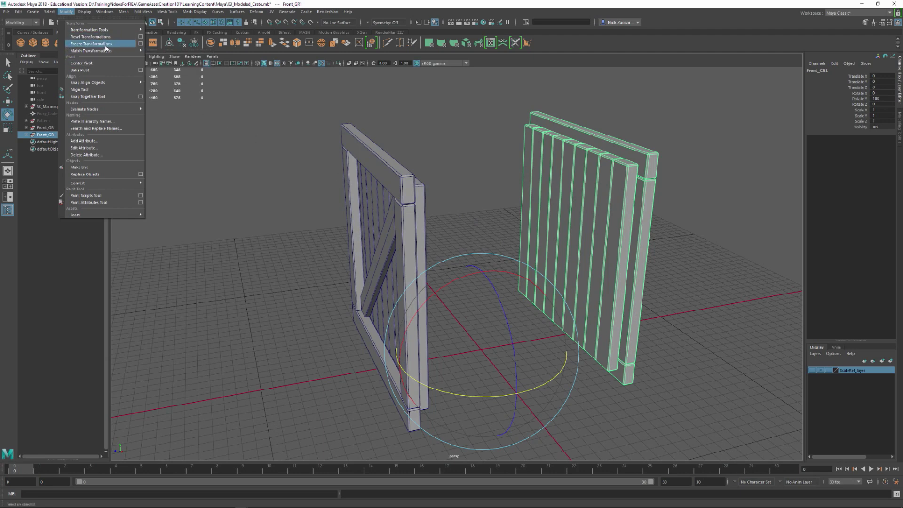
left_click(306, 389)
left_click_drag(569, 353, 455, 311, "alt")
Rename the rotated duplicate group to Back_GR and deselect it.
double_click(50, 137)
left_click_drag(48, 135, 33, 135)
type("Back_GR")
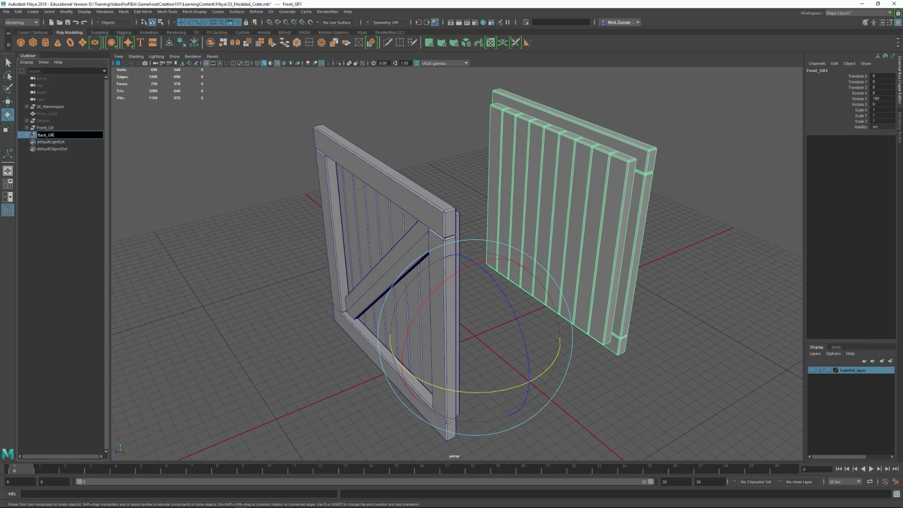
key("Return")
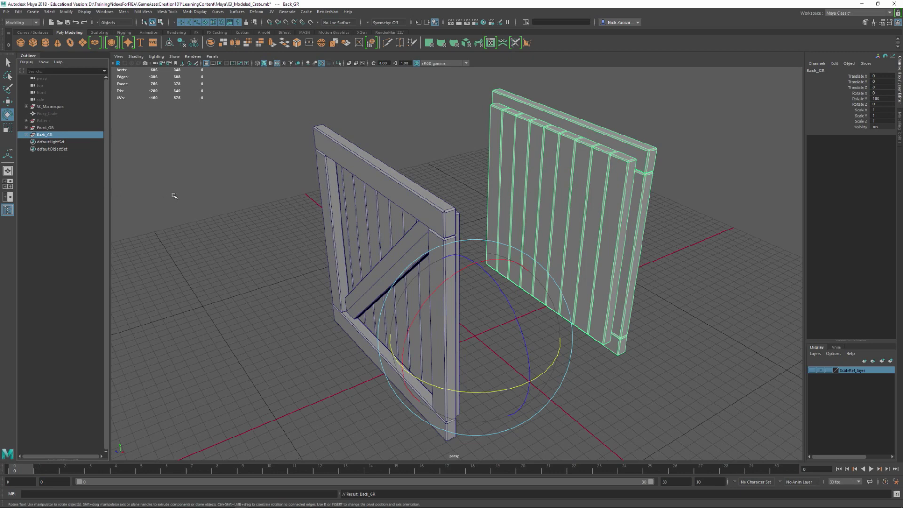
left_click(205, 189)
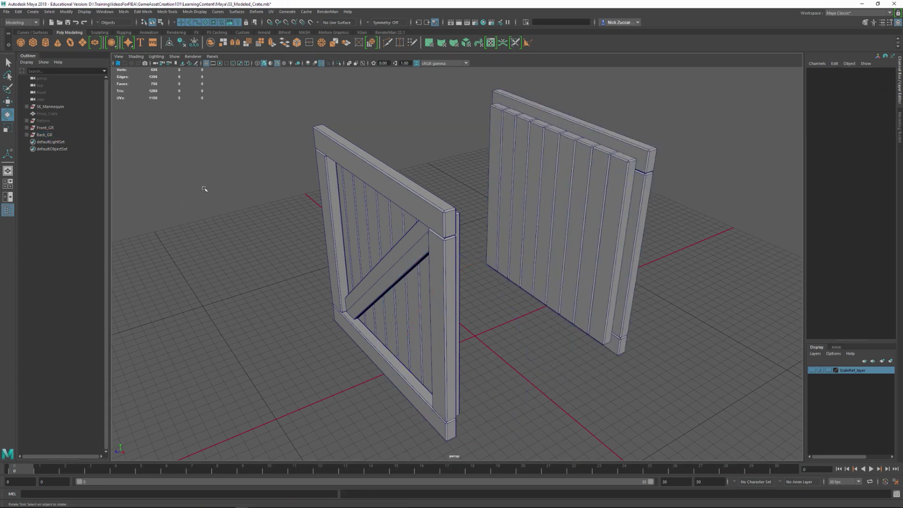
Duplicate the Front_GR group again and rename the copy to Left_GR.
left_click_drag(436, 305, 456, 302, "alt")
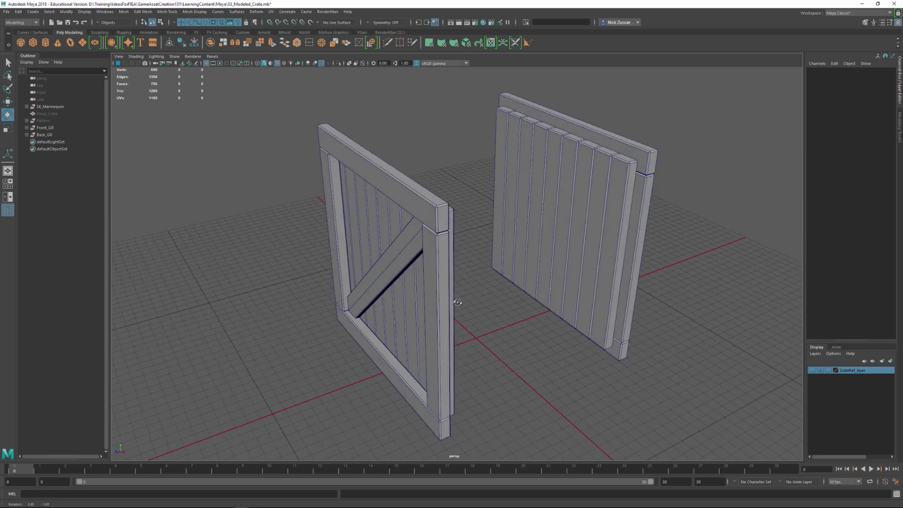
left_click(42, 128)
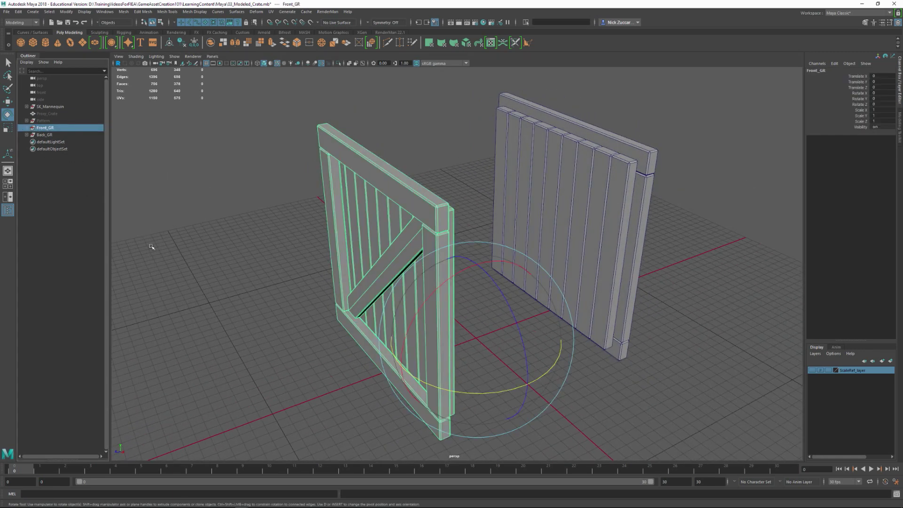
key("ctrl+d")
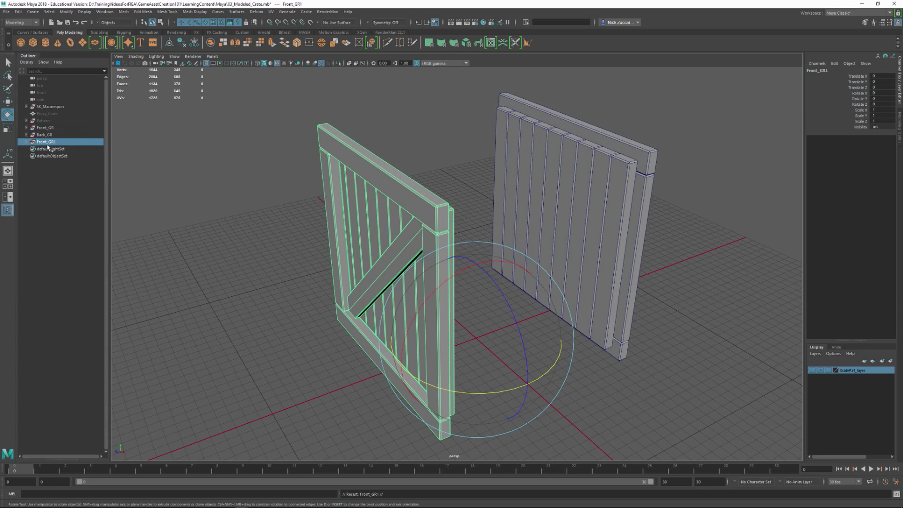
double_click(47, 141)
type("Left_GR")
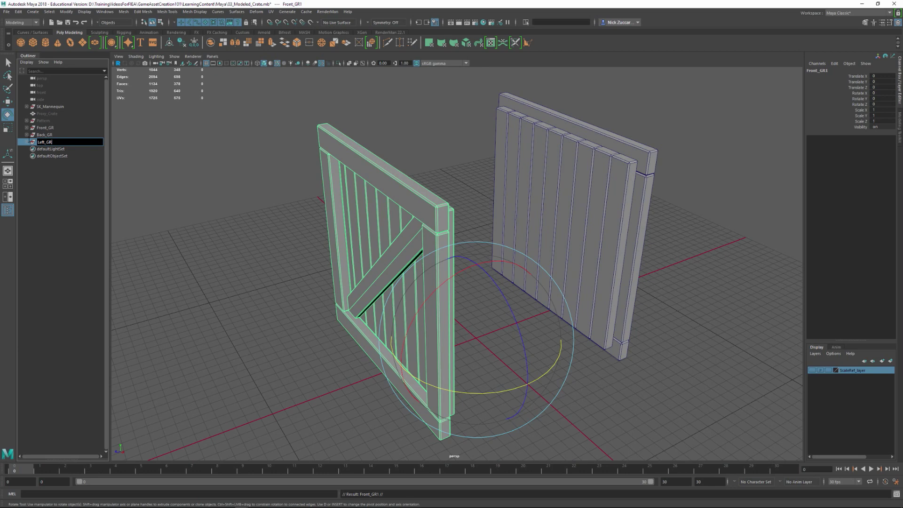
key("Return")
Rotate Left_GR 90 degrees about the Y axis and delete its diagonal center brace.
left_click_drag(289, 277, 441, 398, "alt")
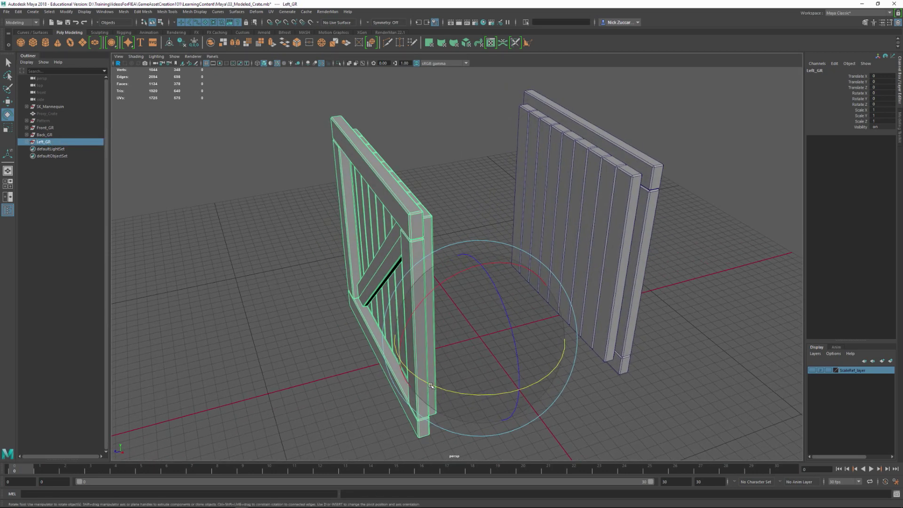
left_click_drag(410, 371, 454, 381)
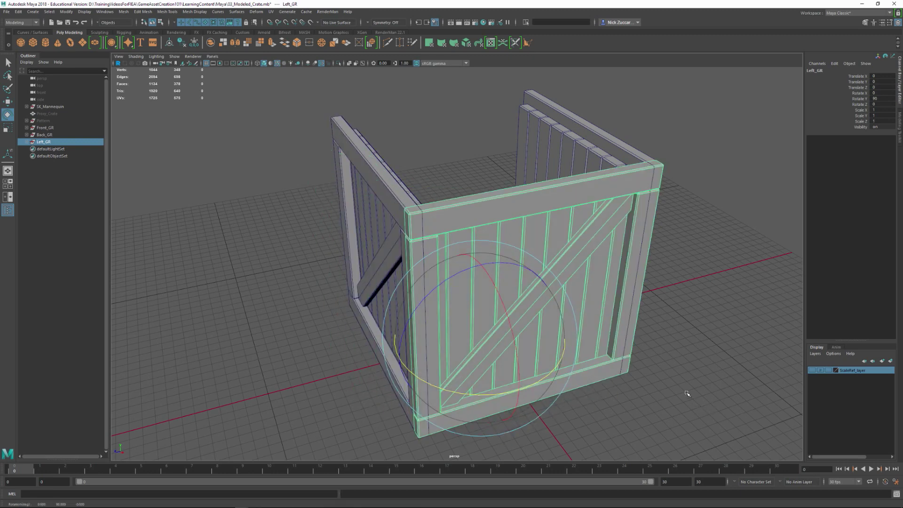
middle_click_drag(688, 393, 652, 383, "alt")
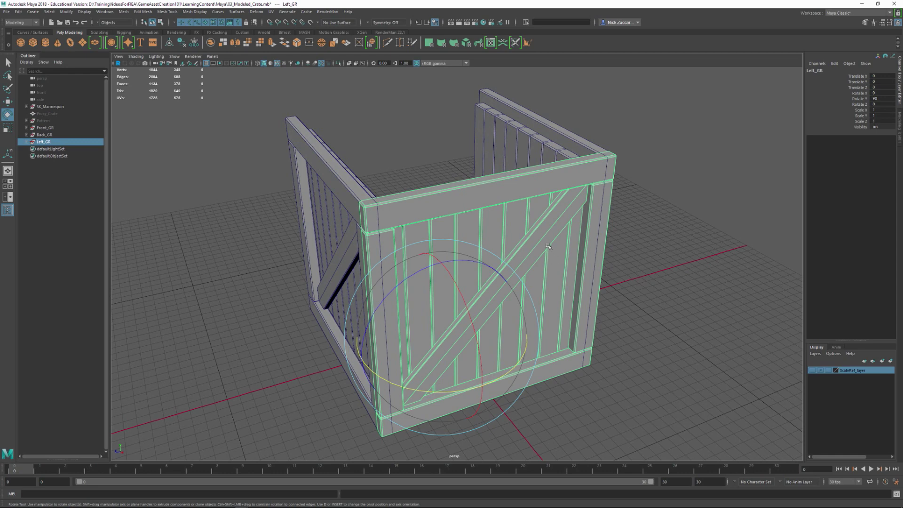
left_click(547, 245)
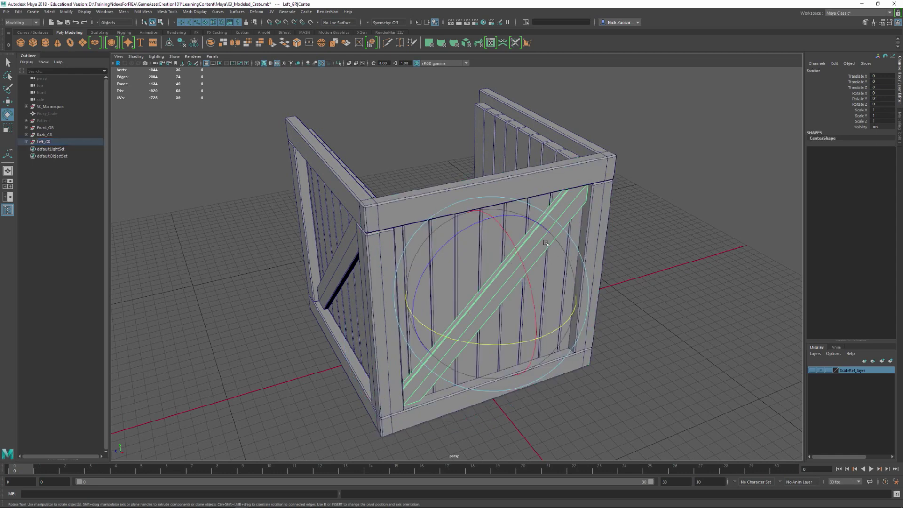
key("Delete")
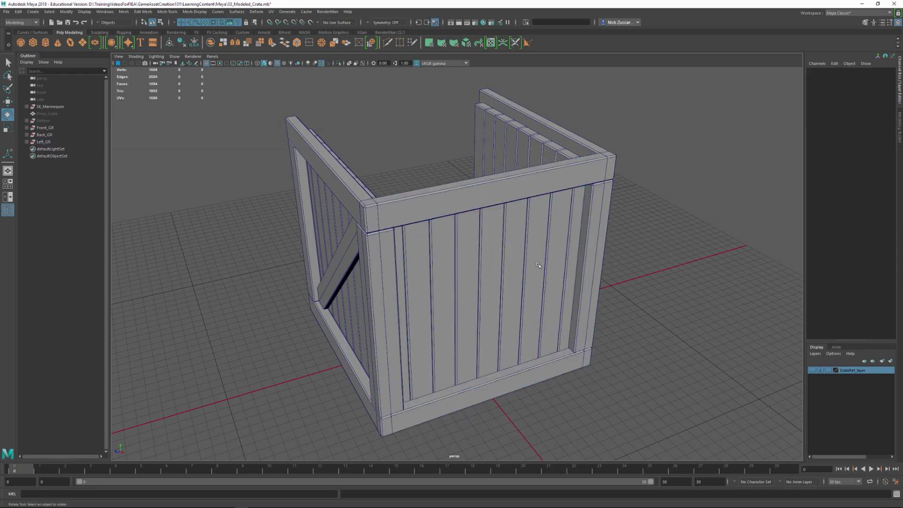
Move Left_GR's vertical Right board inward along the panel so it clears the front panel's corner board.
left_click_drag(541, 267, 596, 275, "alt")
left_click_drag(399, 230, 444, 195, "alt")
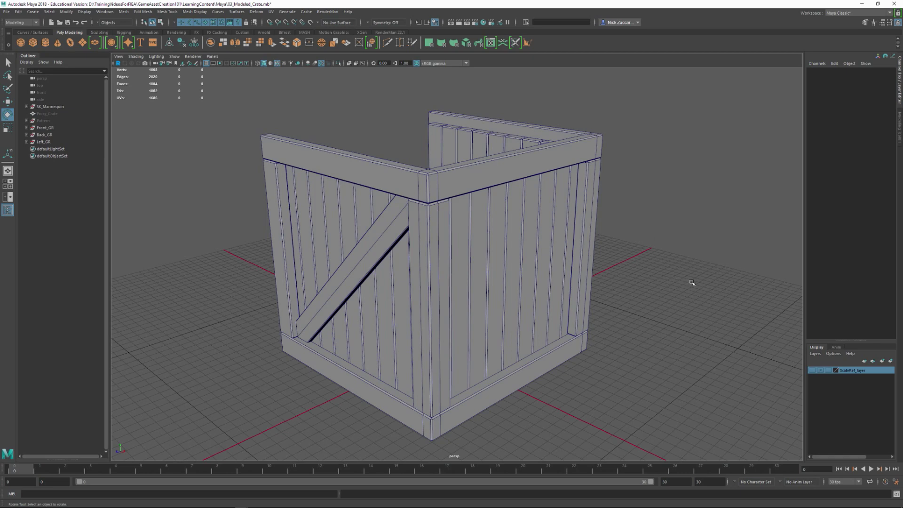
left_click_drag(444, 267, 416, 271, "alt")
left_click(402, 254)
left_click_drag(485, 247, 460, 255, "alt")
key("w")
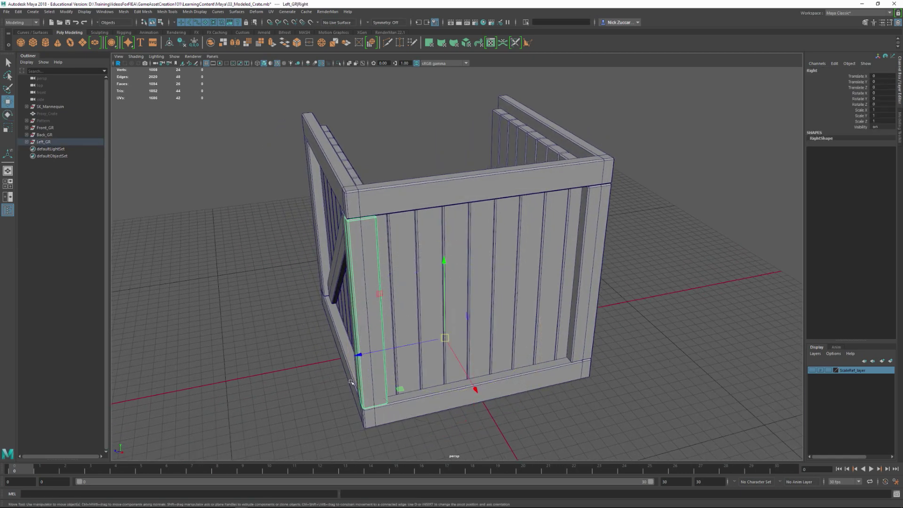
left_click_drag(366, 356, 459, 335)
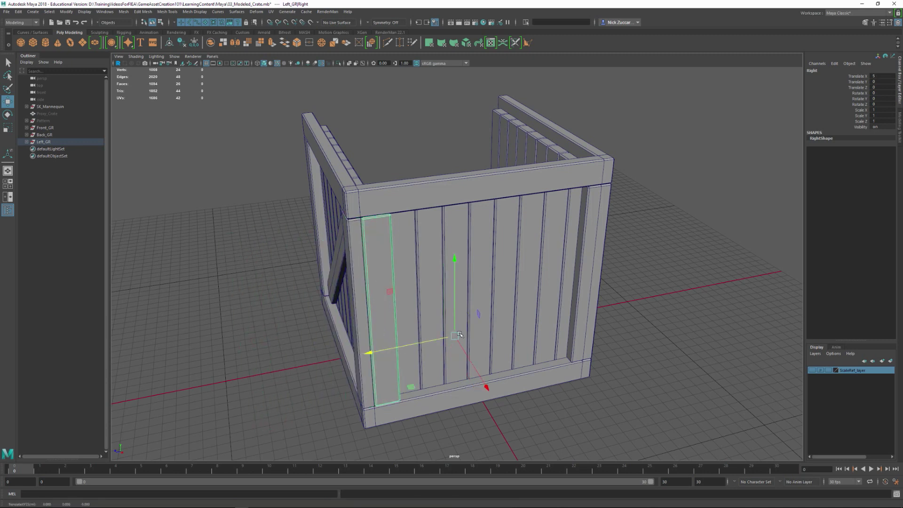
Move Left_GR's vertical Left board inward along the panel so it clears the back panel's corner board.
left_click(581, 297)
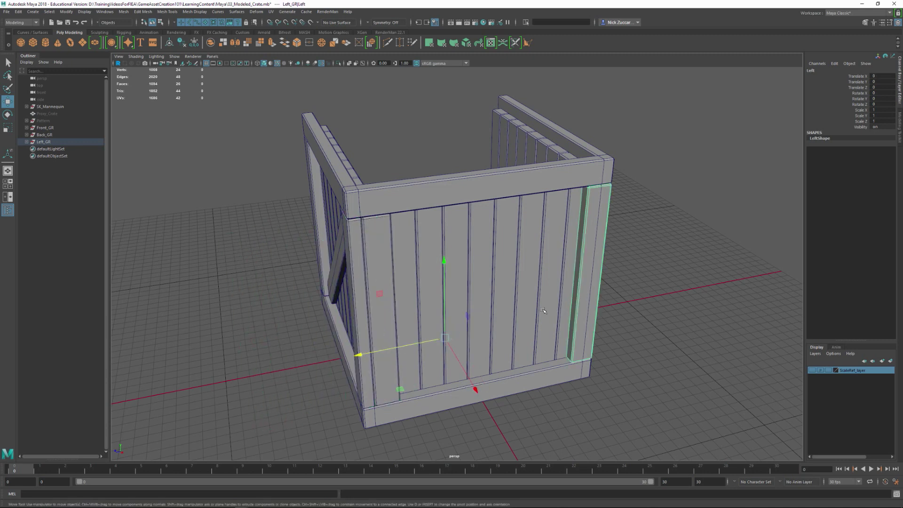
mouse_move(426, 342)
left_mouse_down()
mouse_move(413, 344)
mouse_move(438, 342)
left_mouse_up()
mouse_move(638, 332)
left_mouse_down("alt")
mouse_move(617, 315)
mouse_move(607, 322)
mouse_move(632, 345)
mouse_move(621, 328)
mouse_move(639, 327)
left_mouse_up("alt")
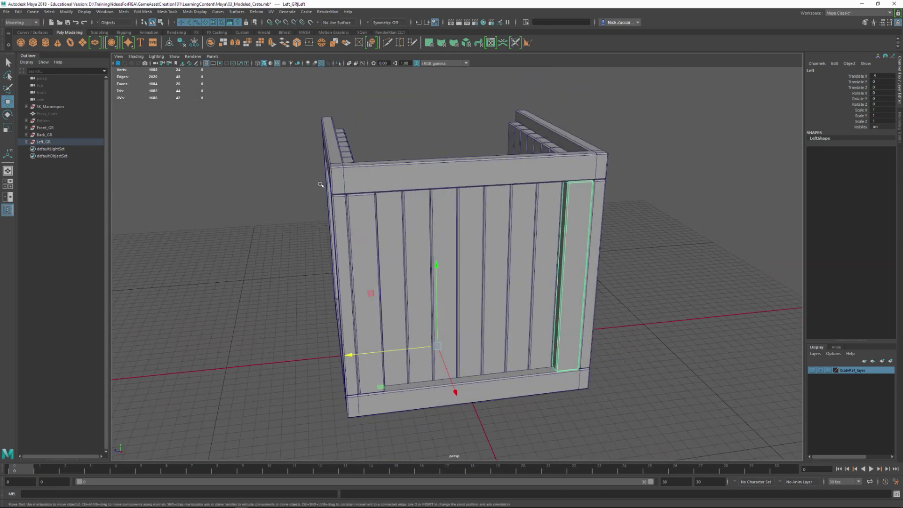
Select the vertices at the front end of Left_GR's Top board, where it overlaps the front panel.
left_click(417, 172)
left_click_drag(401, 176, 421, 210, "alt")
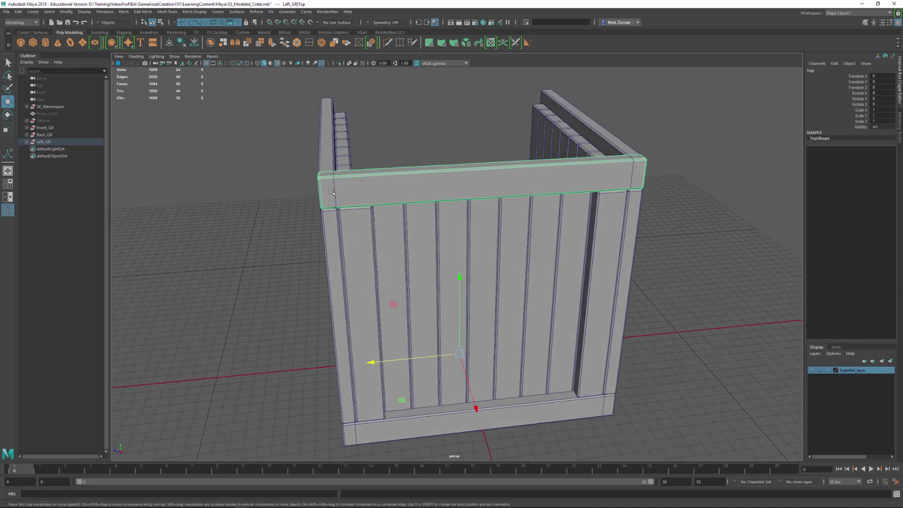
key("F9")
left_click_drag(324, 184, 337, 199, "alt")
right_click_drag(337, 200, 367, 208, "alt")
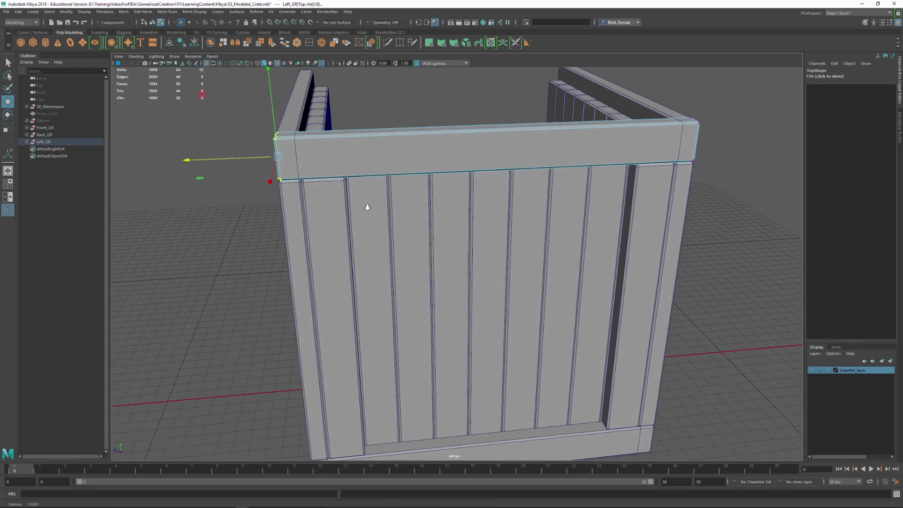
left_click_drag(367, 208, 403, 235, "alt")
middle_click_drag(403, 235, 396, 212, "alt")
right_click_drag(396, 212, 416, 211, "alt")
left_click_drag(417, 212, 356, 226, "alt")
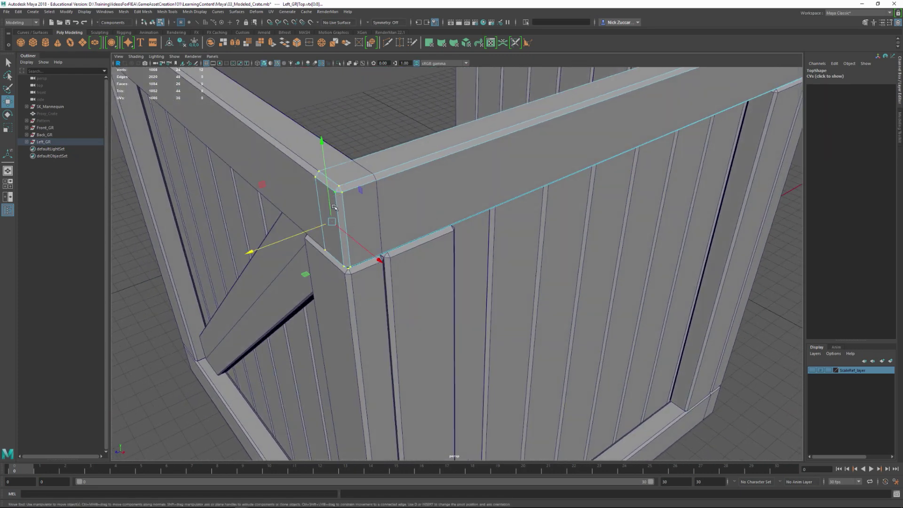
Try to snap the move pivot of the selected end vertices to the board's corner vertex.
key("d")
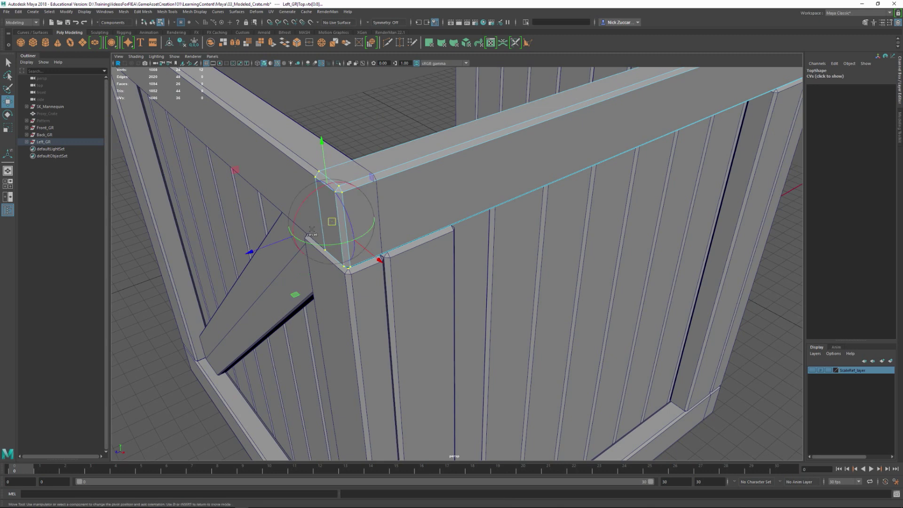
key("v")
left_click_drag(279, 241, 314, 178)
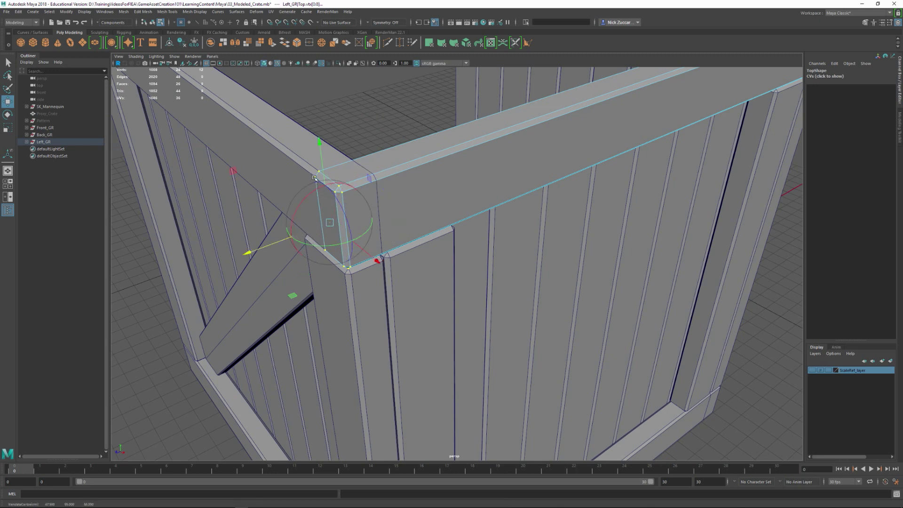
Open the Move tool's settings and expand the move snap settings with the component spacing option.
double_click(7, 102)
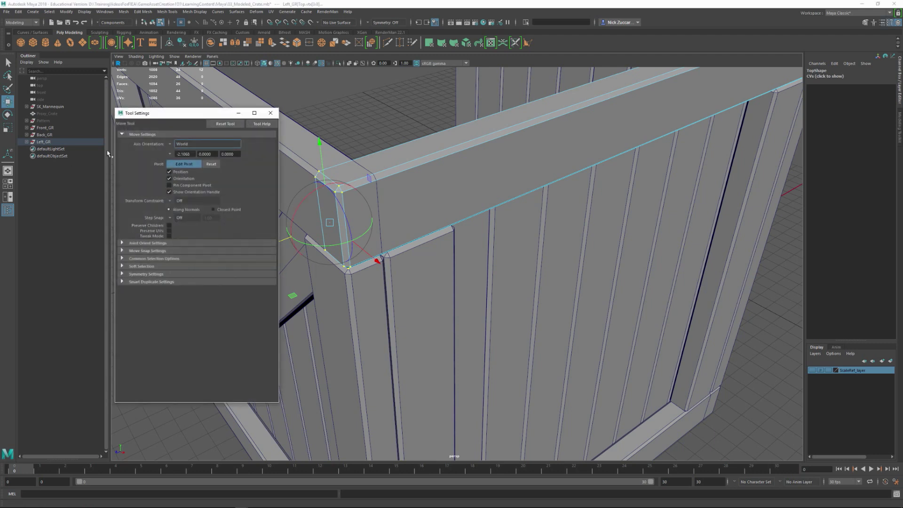
left_click(122, 251)
middle_click_drag(359, 276, 515, 278, "alt")
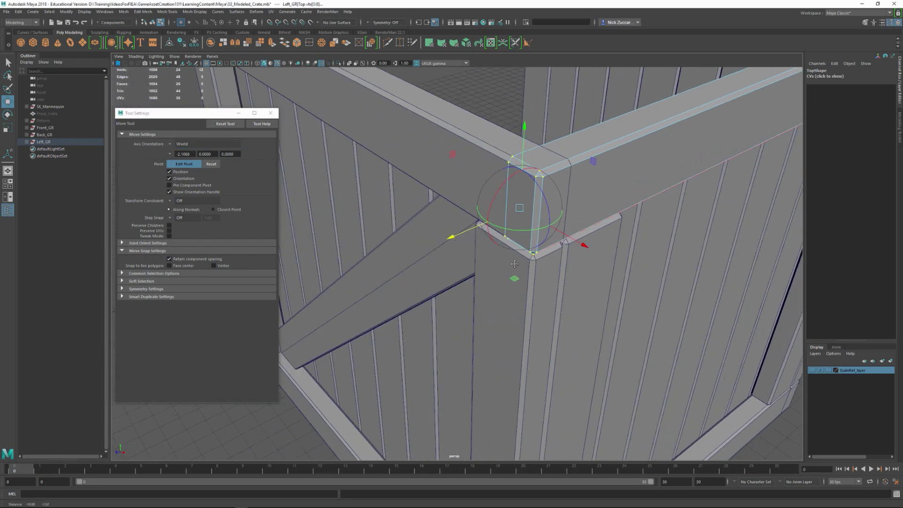
left_click_drag(514, 278, 506, 262, "alt")
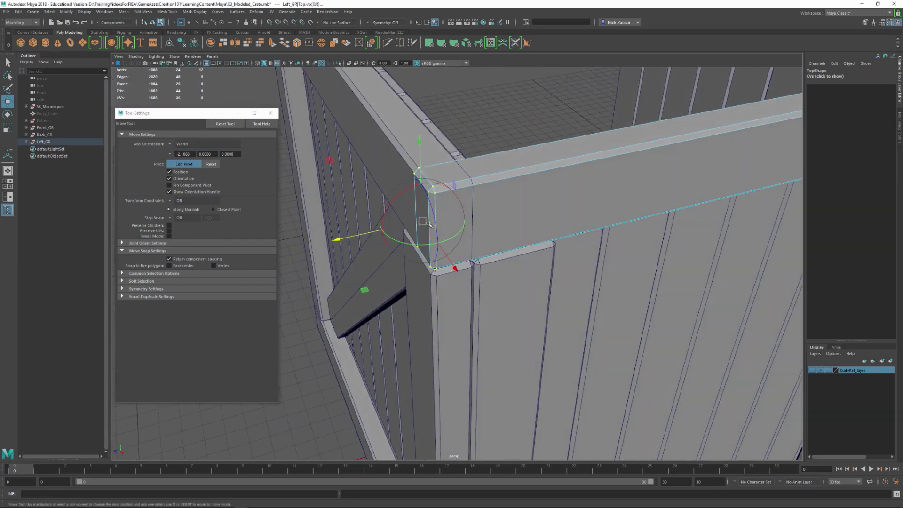
Snap the Top board's front end vertices along the board to the inner edge of the front panel's top board.
left_click_drag(425, 237, 415, 236, "alt")
key("d")
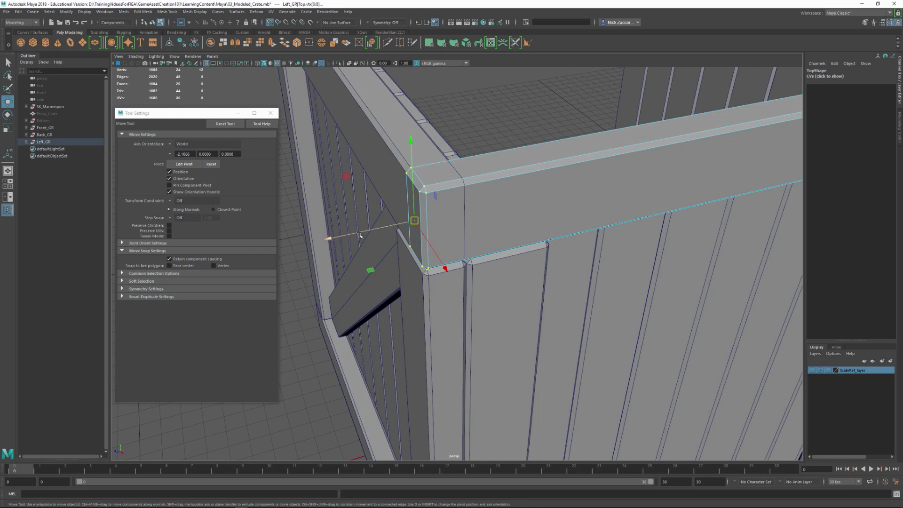
key("v")
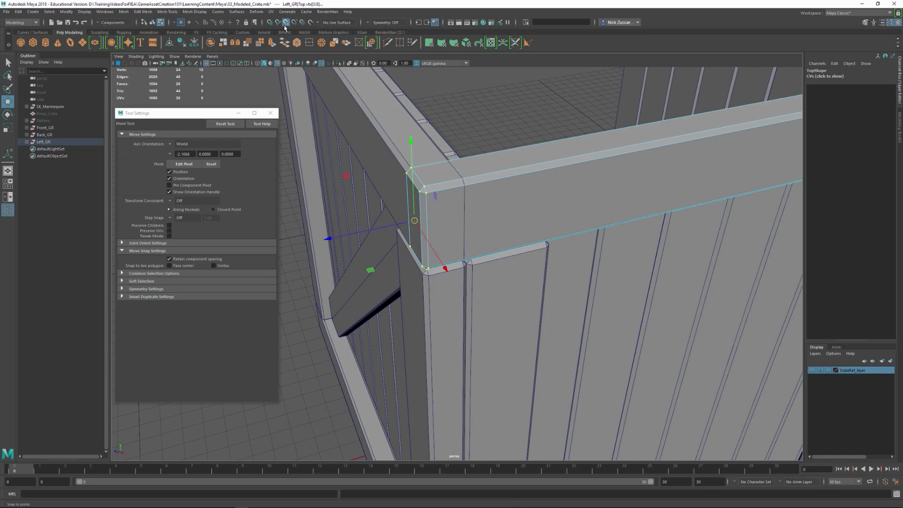
left_click_drag(333, 238, 465, 201)
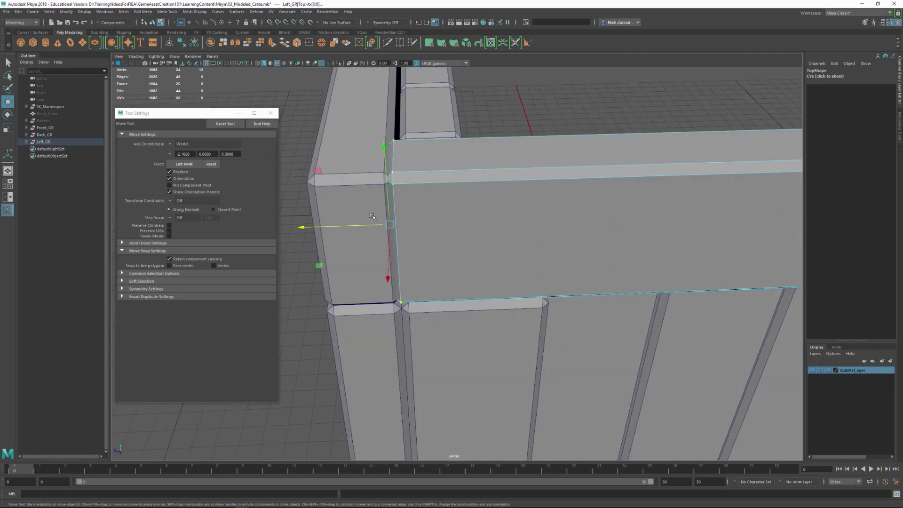
left_click_drag(390, 225, 393, 182)
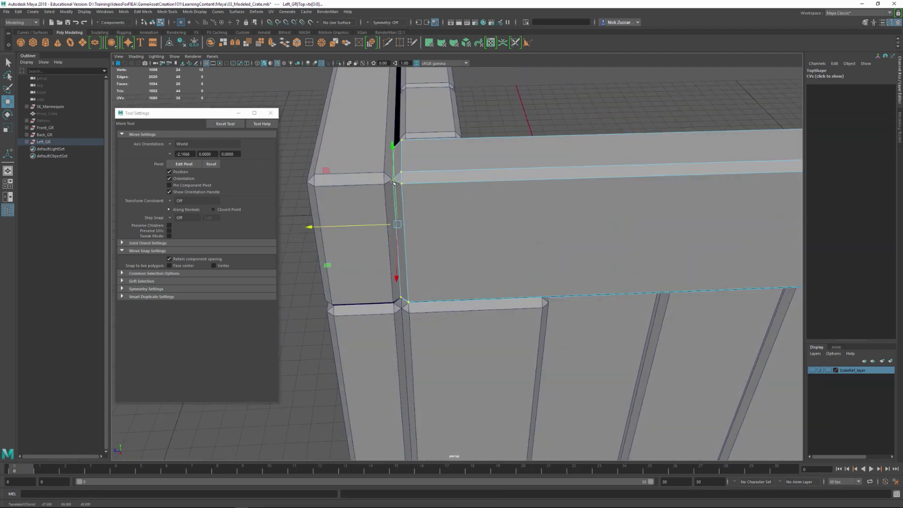
Select the vertices at the back end of Left_GR's Top board and snap their move pivot to the board's corner vertex.
right_click_drag(526, 221, 414, 211, "alt")
middle_click_drag(568, 261, 562, 261, "alt")
left_click_drag(564, 260, 514, 241, "alt")
left_click_drag(556, 325, 489, 294, "alt")
key("d")
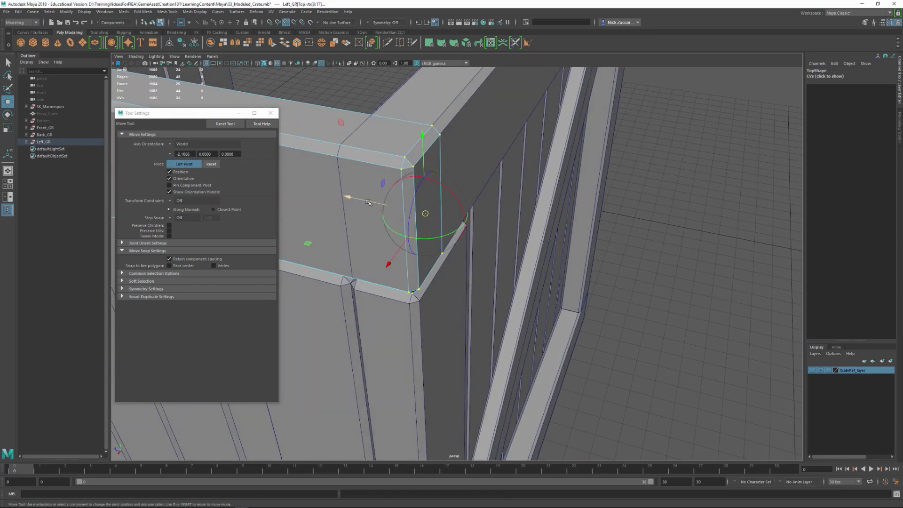
key("space")
key("space")
left_click_drag(353, 199, 413, 166)
key("d")
Snap the Top board's back end vertices along the board to the inner edge of the back panel's top board.
left_click_drag(506, 250, 535, 231, "alt")
middle_click_drag(532, 212, 508, 250, "alt")
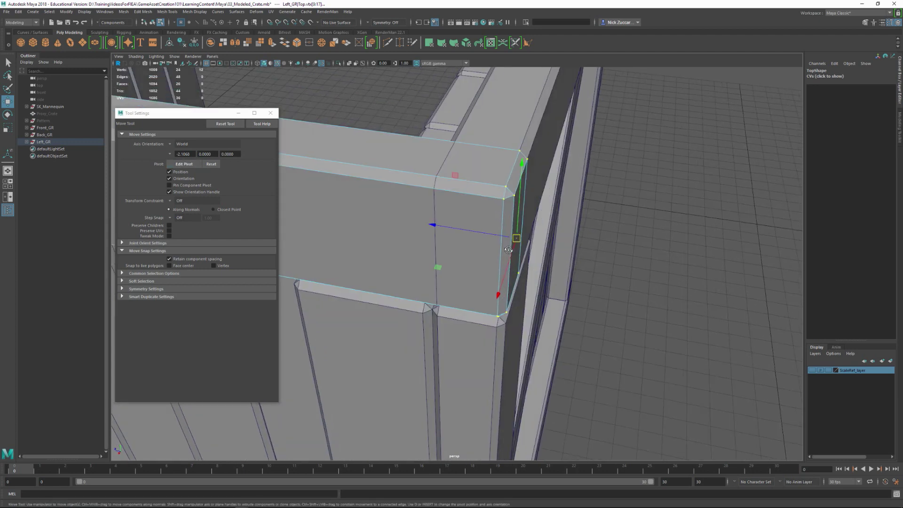
key("v")
left_click_drag(499, 237, 445, 195)
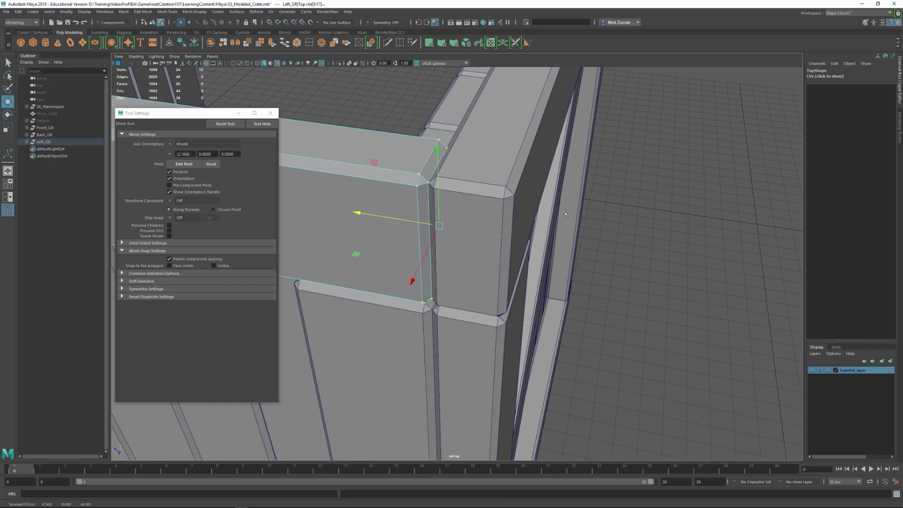
Select the vertices at the front end of Left_GR's Bottom board, where it overlaps the front panel.
right_click_drag(564, 213, 494, 216, "alt")
left_click_drag(494, 216, 712, 232, "alt")
right_click_drag(712, 232, 591, 335, "alt")
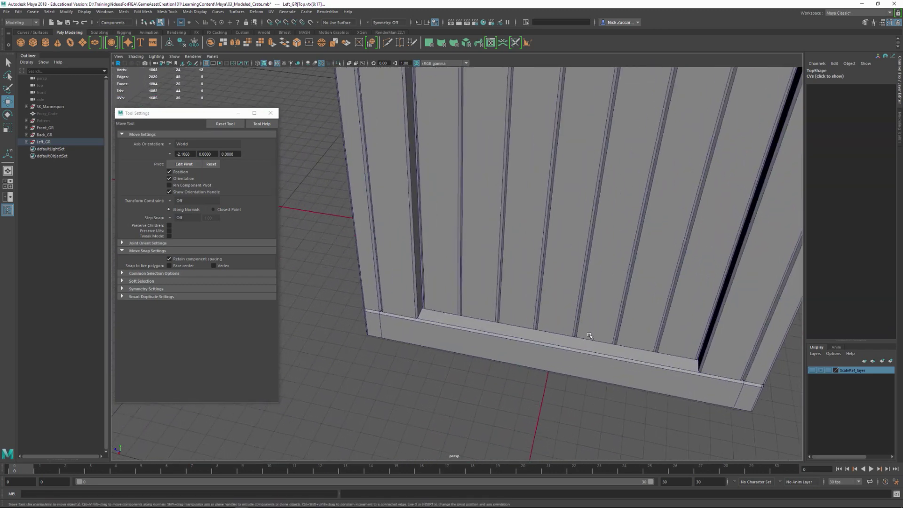
left_click_drag(590, 335, 476, 332, "alt")
left_click(452, 345)
middle_click_drag(464, 349, 491, 301, "alt")
right_click_drag(491, 301, 484, 336, "alt")
left_click_drag(484, 336, 393, 264, "alt")
left_click_drag(449, 227, 386, 202, "alt")
left_click_drag(332, 184, 416, 305)
left_click_drag(431, 343, 393, 282, "alt")
left_click_drag(459, 312, 511, 297, "alt")
Snap the pivot to the Bottom board's corner vertex and snap its front end vertices to the front panel's inner edge.
key("d")
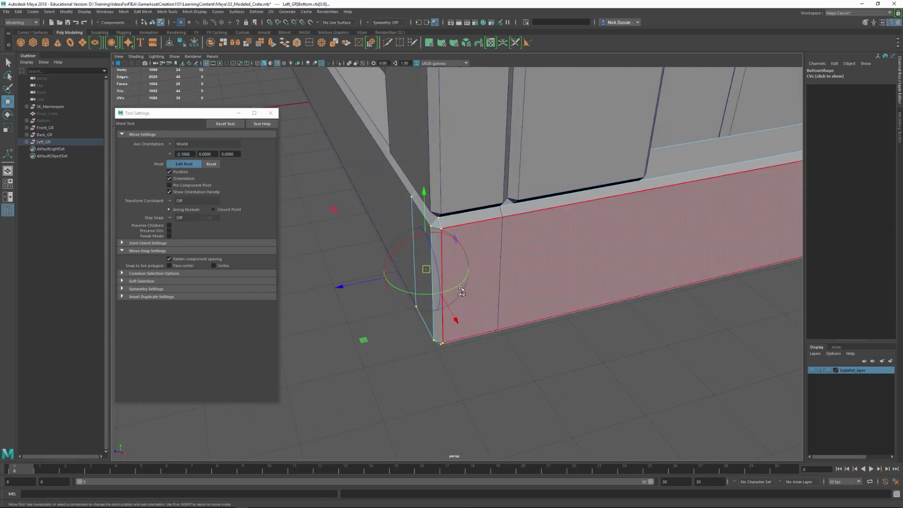
left_click_drag(374, 281, 431, 228)
key("d")
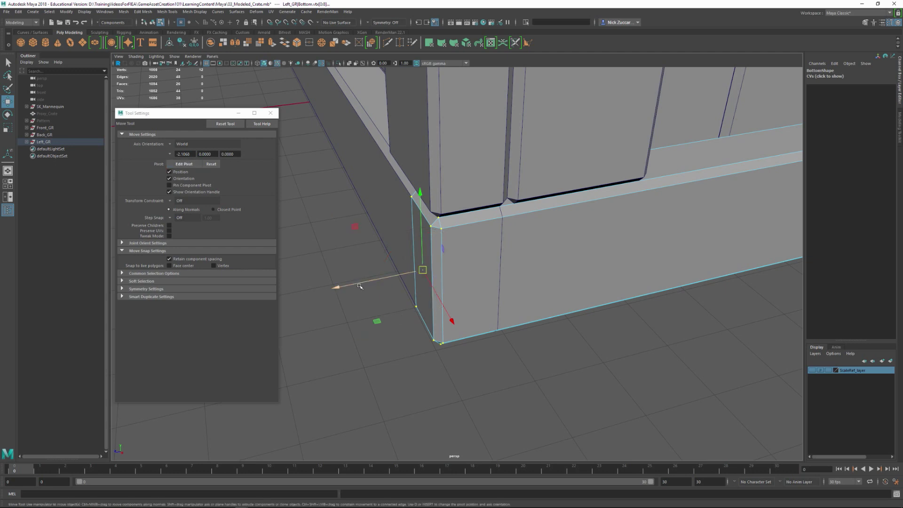
left_click_drag(355, 284, 408, 271)
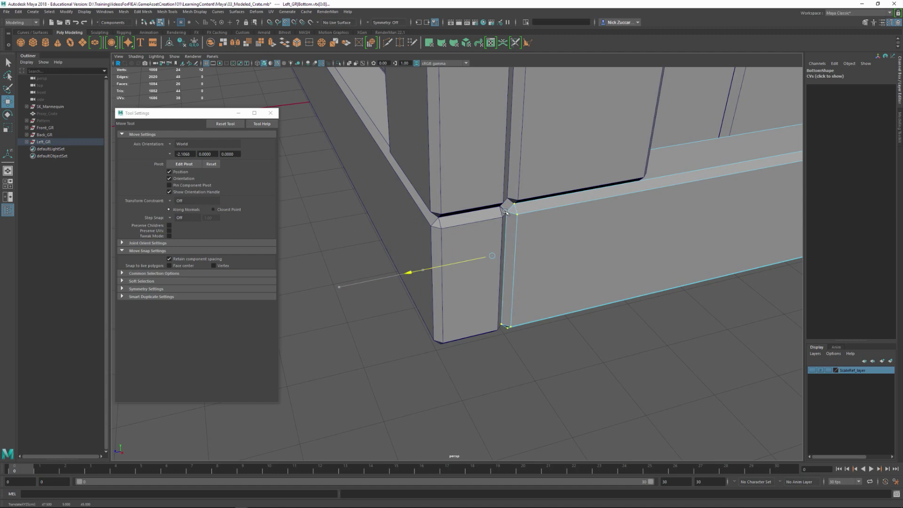
Select the vertices at the back end of Left_GR's Bottom board, where it overlaps the back panel.
key("space")
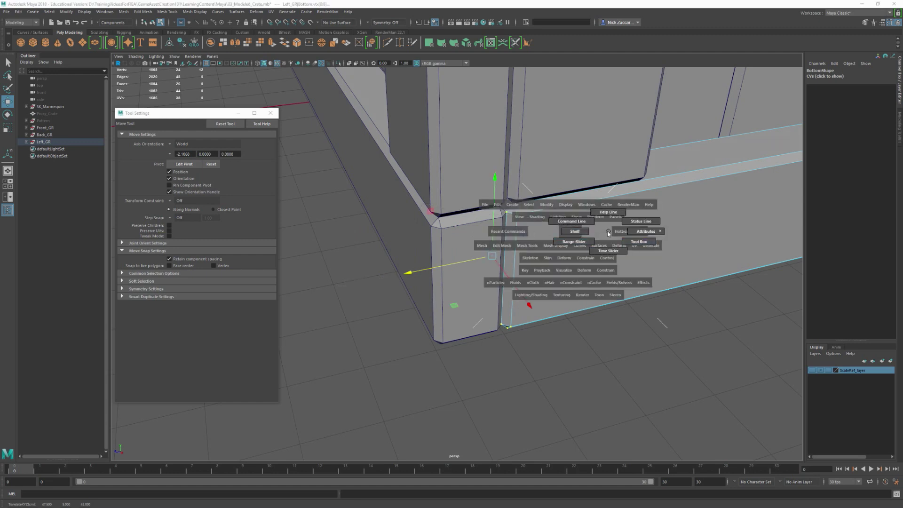
middle_click_drag(671, 243, 419, 282, "alt")
left_click_drag(781, 254, 540, 237, "alt")
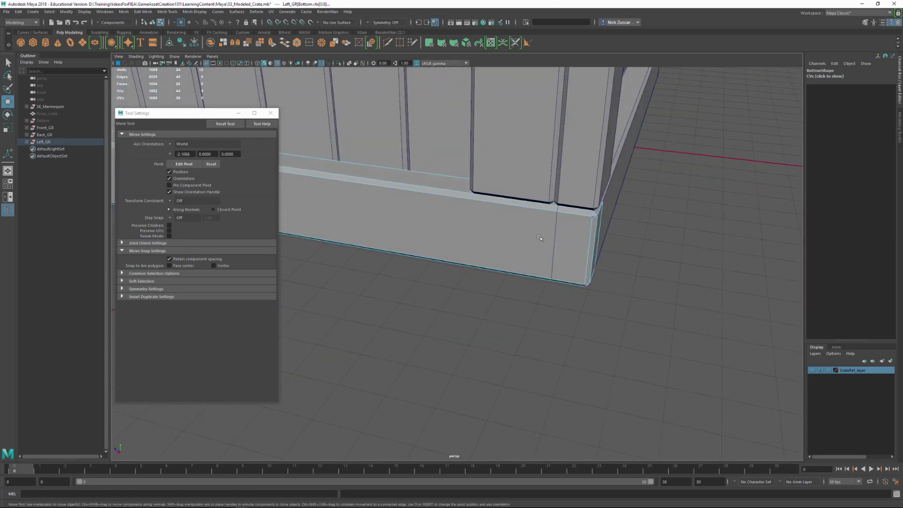
left_click_drag(611, 162, 703, 358)
left_click_drag(668, 330, 605, 322, "alt")
Snap the pivot to the board's corner and its back end vertices to the back panel's inner edge, and return to object selection.
key("d")
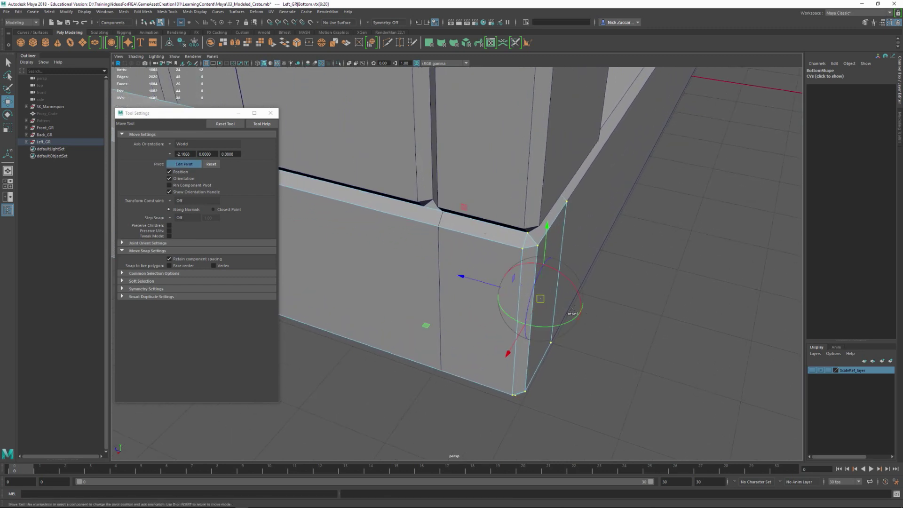
left_click_drag(475, 281, 539, 244)
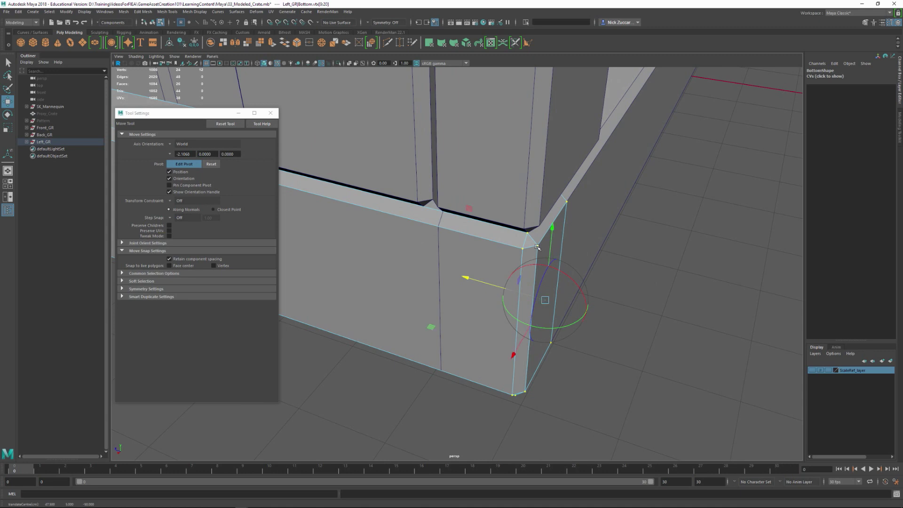
key("d")
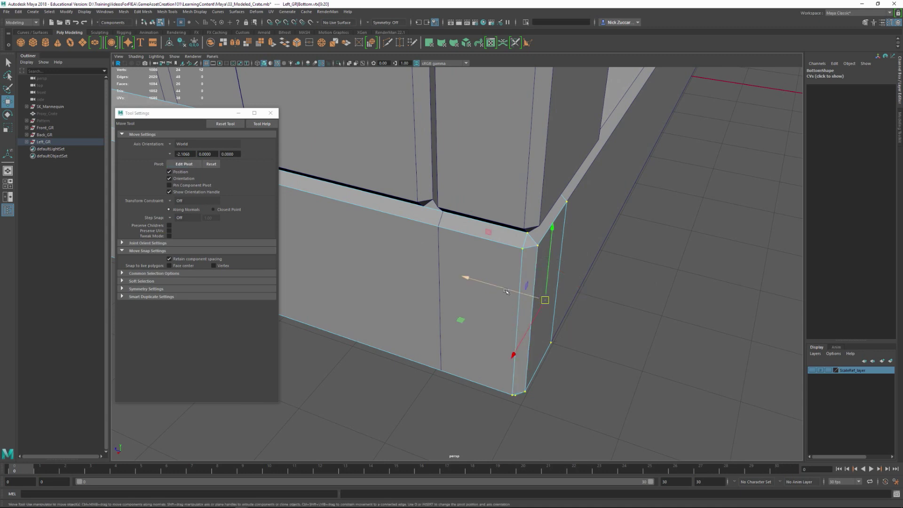
left_click_drag(513, 289, 420, 265)
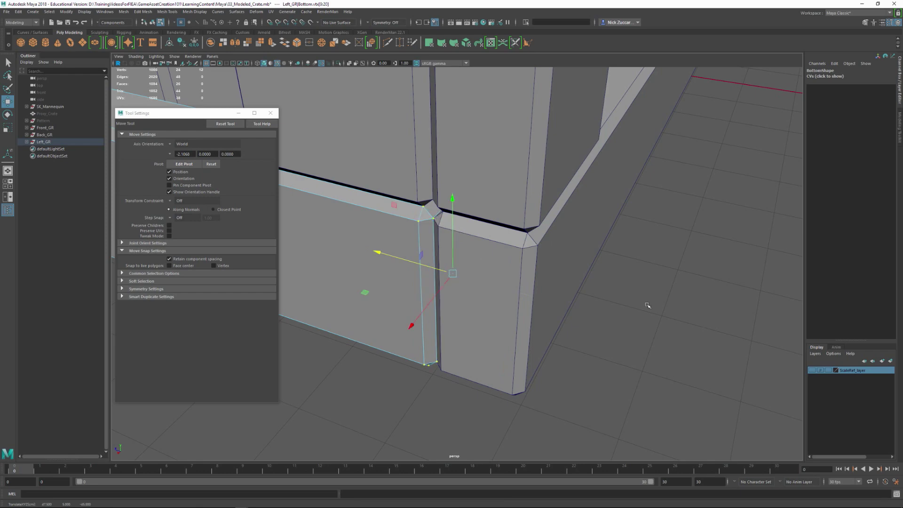
right_click_drag(647, 305, 459, 240, "alt")
middle_click_drag(459, 240, 566, 318, "alt")
key("F8")
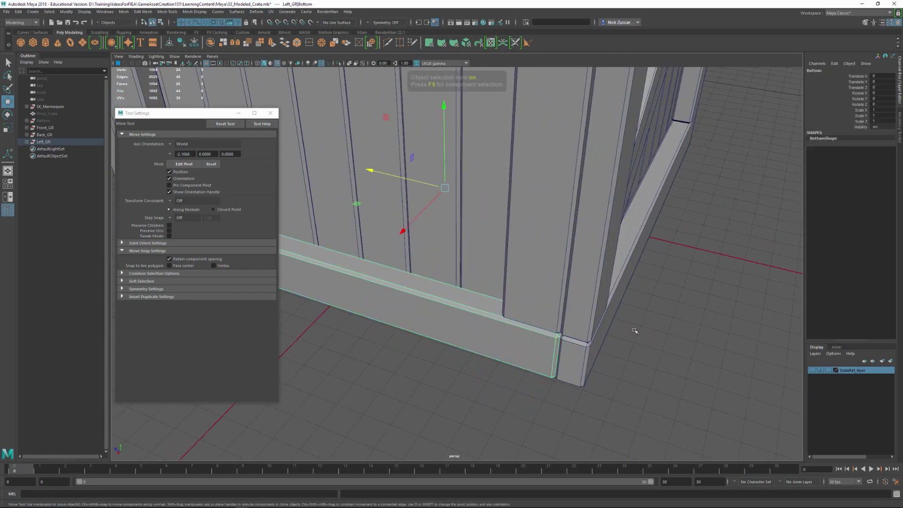
left_click(641, 355)
Delete Board_09, the end board in the corner of the left panel's Back_Boards.
scroll(588, 365, "down", 5)
left_click_drag(496, 324, 357, 374, "alt")
right_click_drag(391, 283, 455, 307, "alt")
middle_click_drag(455, 306, 517, 328, "alt")
left_click_drag(517, 327, 542, 294, "alt")
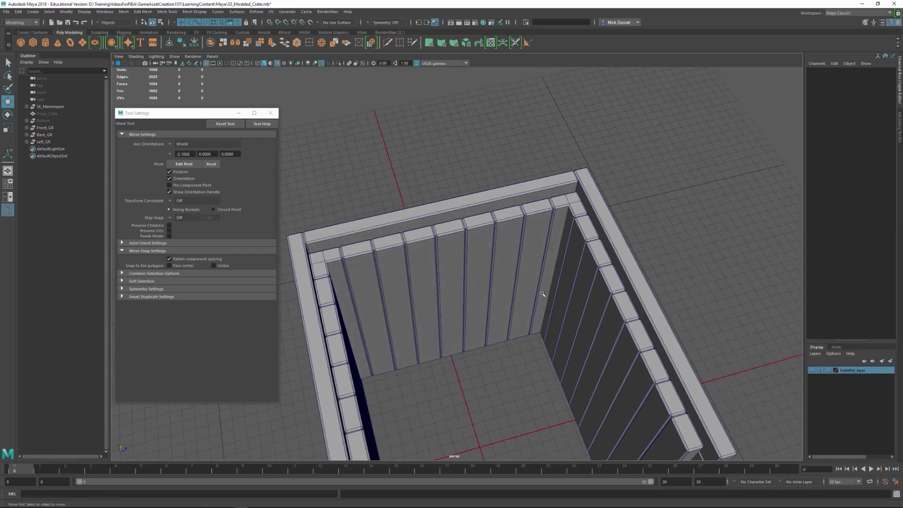
left_click_drag(556, 206, 525, 223, "alt")
left_click(523, 207)
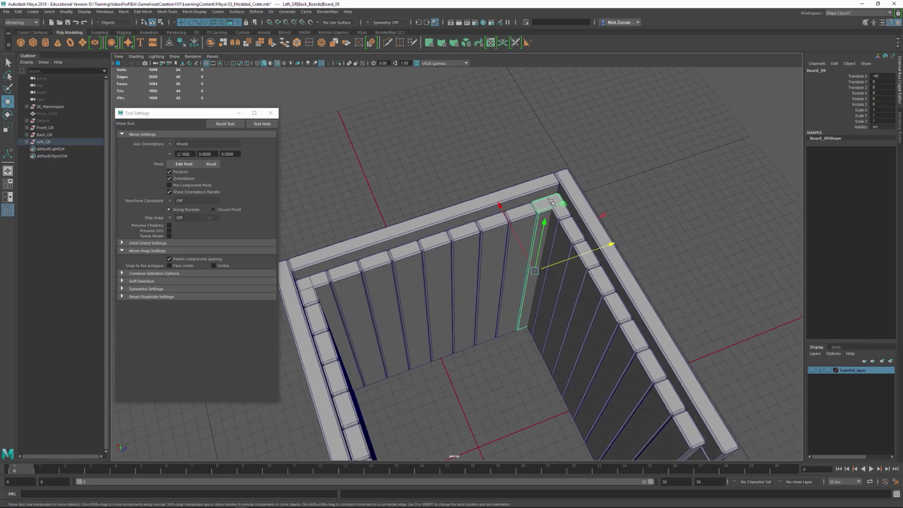
key("Delete")
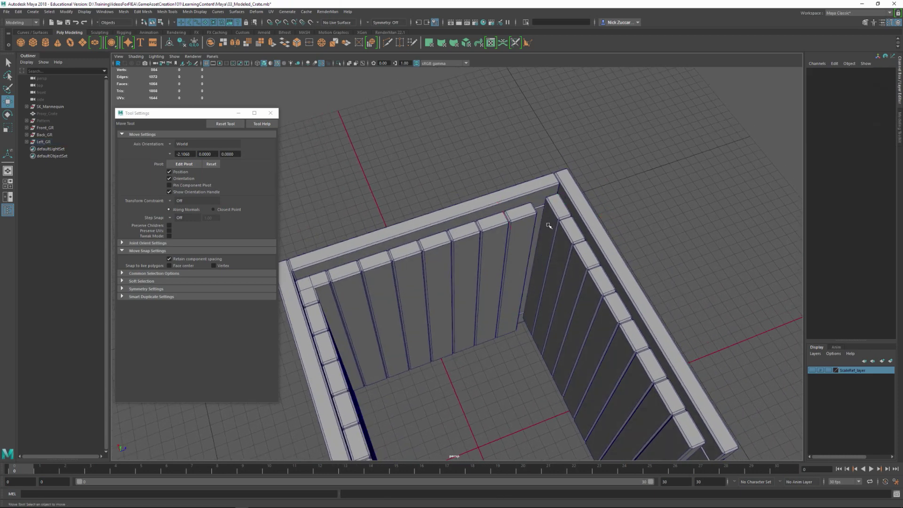
Move Board_08 along the left panel into the corner space of the deleted board.
left_click(528, 219)
middle_click_drag(531, 228, 476, 193, "alt")
right_click_drag(476, 193, 500, 237, "alt")
left_click_drag(486, 225, 473, 183)
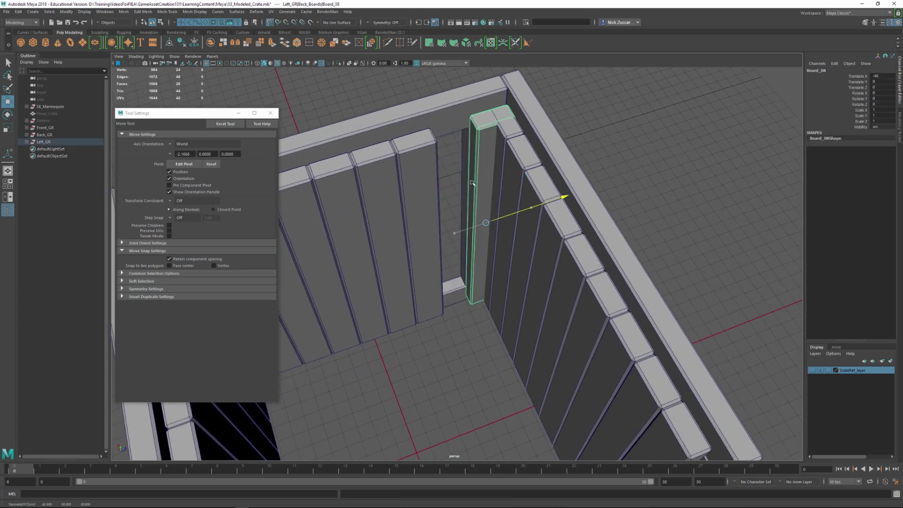
Reposition the remaining Back_Boards of the left panel along its length so they fill the space between the corner boards.
middle_click_drag(437, 239, 577, 212, "alt")
left_click_drag(578, 194, 572, 184, "alt")
left_click(571, 165)
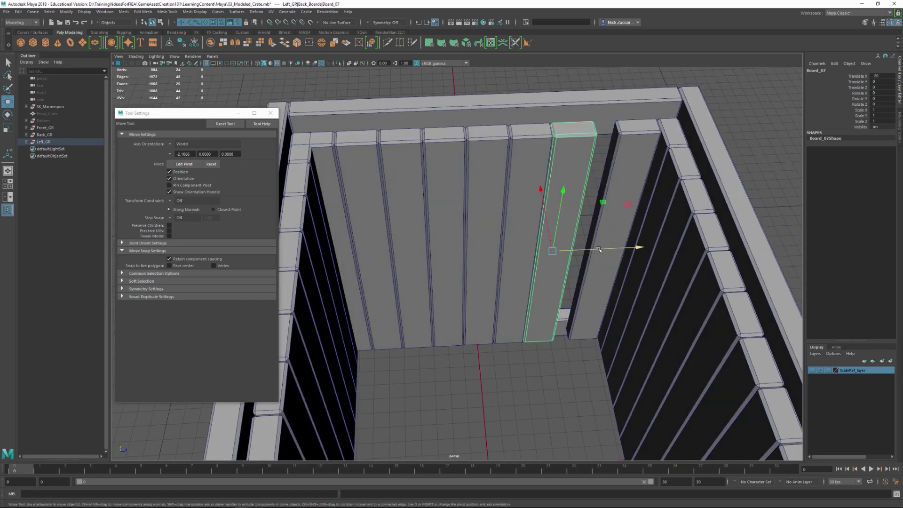
left_click_drag(603, 253, 460, 257)
left_click(519, 181)
left_click(476, 187)
left_click(463, 229)
left_click(417, 203)
left_click(410, 218)
left_click_drag(403, 260, 668, 224)
left_click(340, 188)
right_click_drag(668, 224, 541, 235, "alt")
left_click_drag(541, 235, 654, 257, "alt")
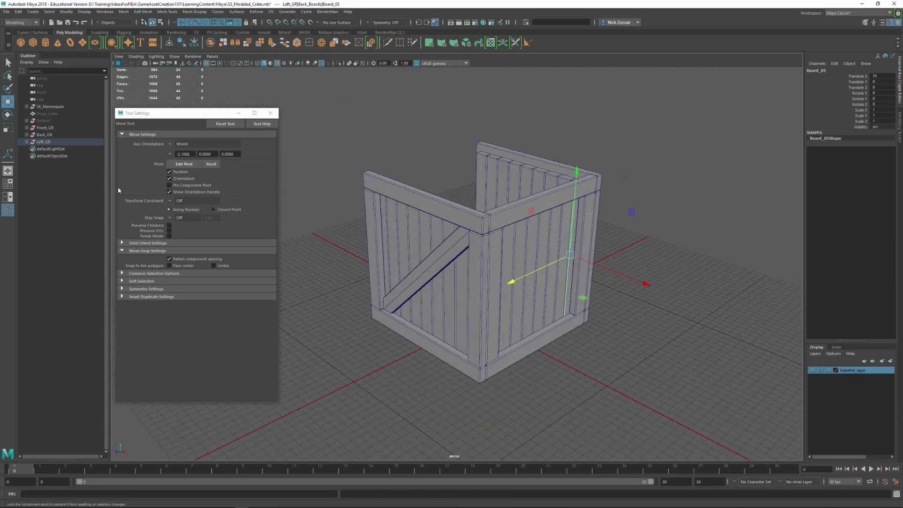
Duplicate Left_GR and rotate the copy around the vertical axis to 270 degrees, onto the crate's open side.
left_click(44, 141)
left_click_drag(541, 282, 561, 272, "alt")
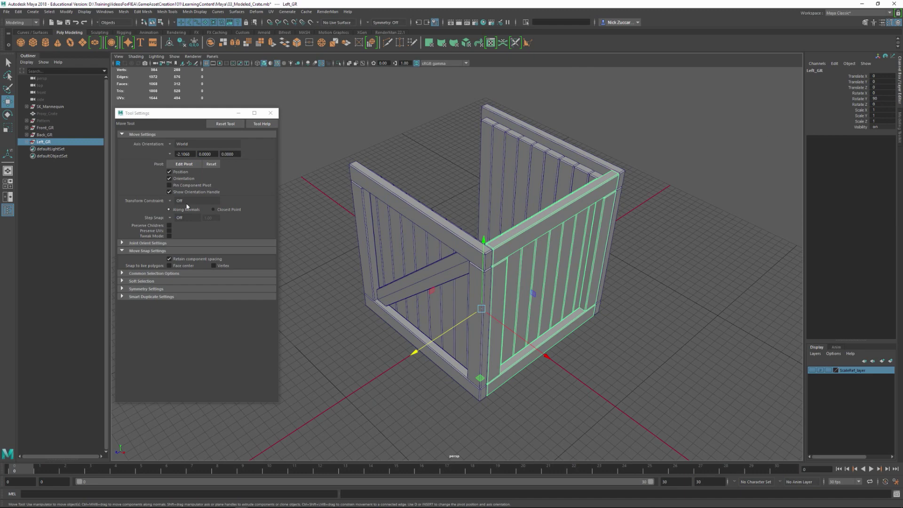
left_click(41, 136)
left_click(41, 142)
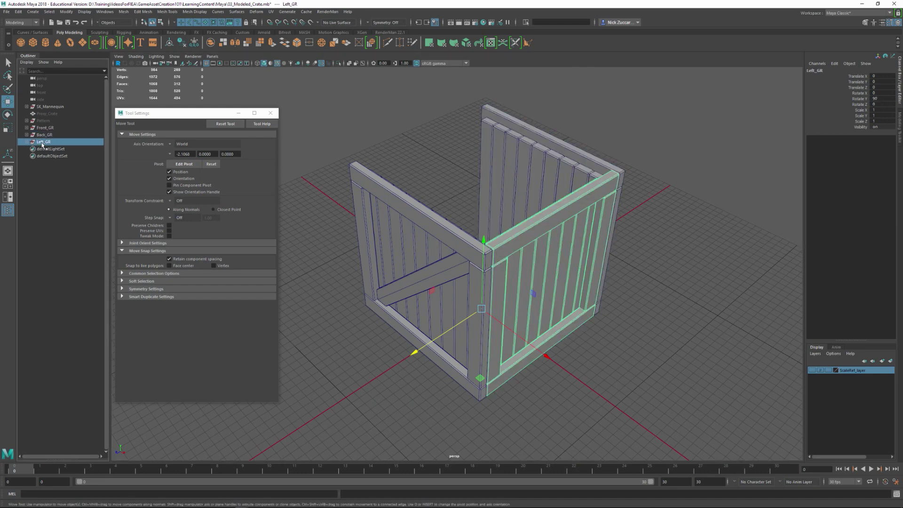
key("ctrl+d")
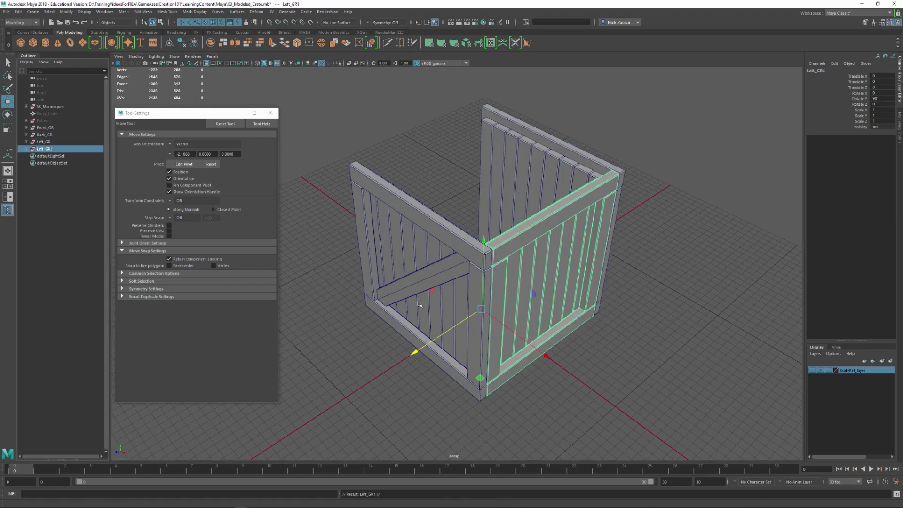
left_click_drag(420, 305, 457, 314, "alt")
key("e")
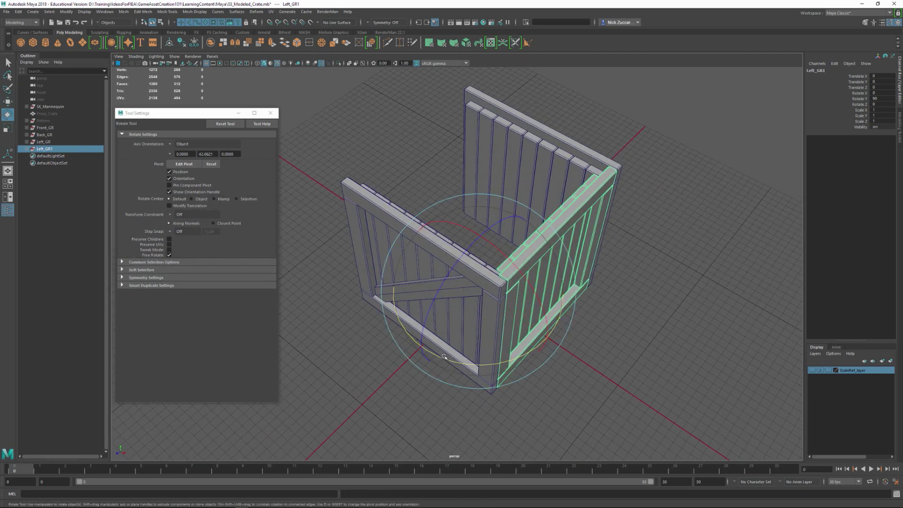
left_click_drag(438, 355, 710, 266)
Rename the duplicated panel group as Right_GR and clear the selection.
left_click(38, 151)
double_click(41, 150)
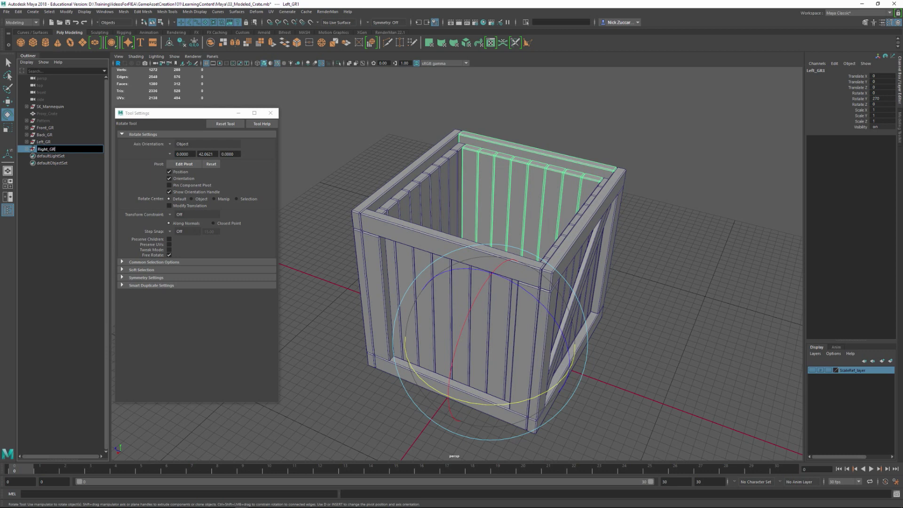
type("Right_GR")
key("Return")
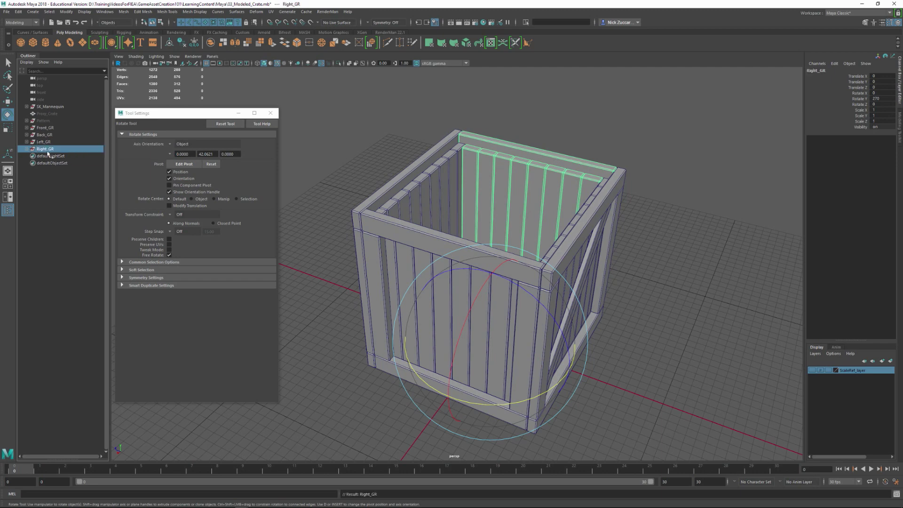
left_click(340, 151)
Duplicate Left_GR again and rotate the copy 90 degrees so it lies flat as the crate's top.
left_click_drag(633, 306, 580, 295, "alt")
right_click_drag(581, 295, 627, 321, "alt")
left_click_drag(627, 320, 634, 296, "alt")
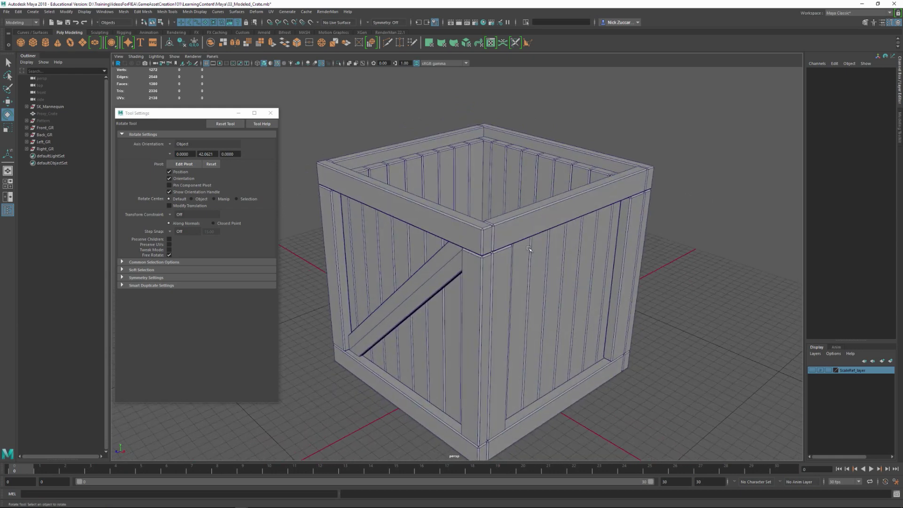
left_click_drag(529, 249, 539, 250, "alt")
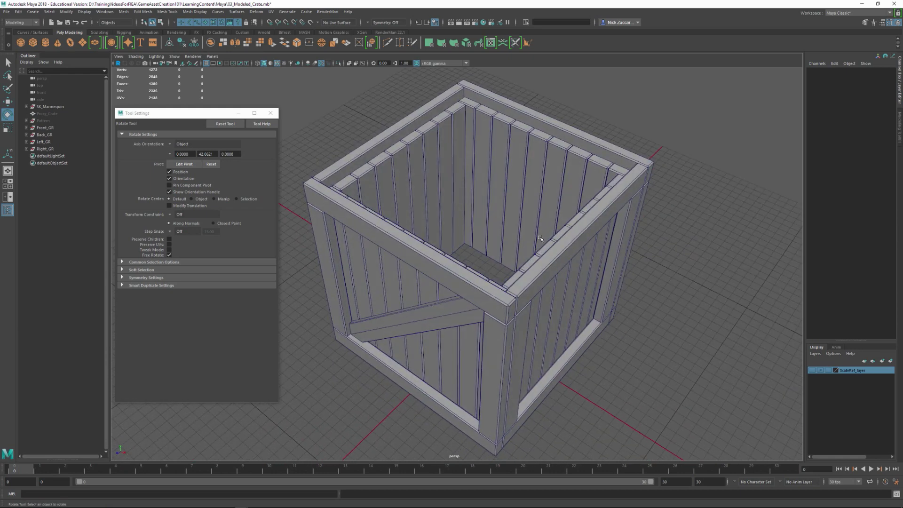
left_click_drag(609, 260, 595, 249, "alt")
left_click_drag(532, 245, 555, 249, "alt")
left_click(47, 143)
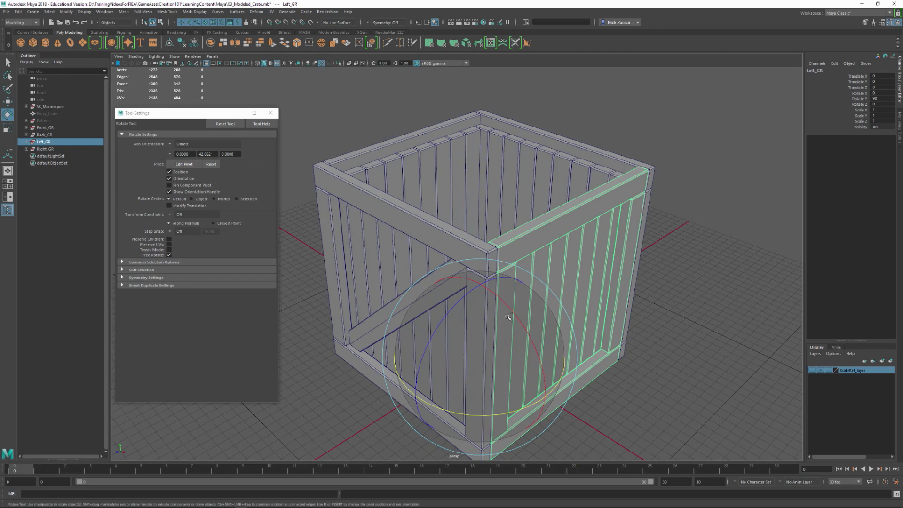
key("ctrl+d")
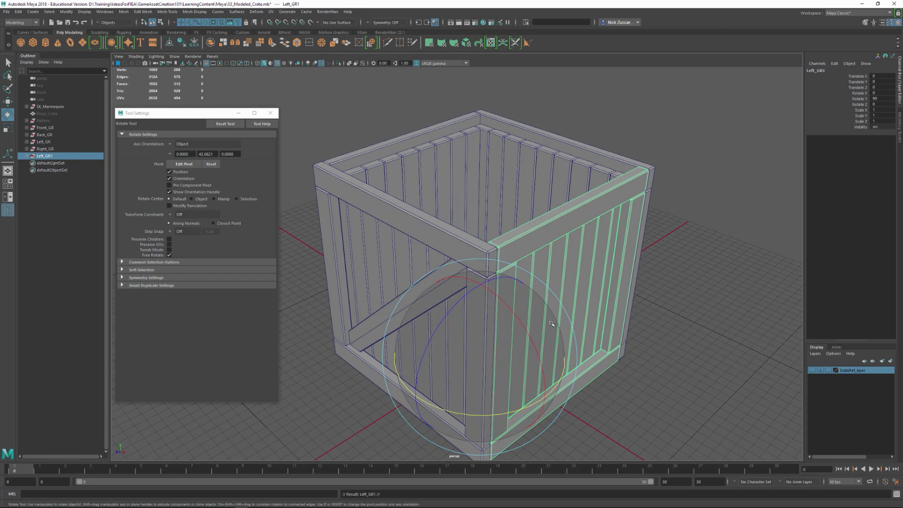
left_click_drag(534, 355, 694, 335)
Move the flat Left_GR1 panel over the crate's opening, aligned with the upper edges of the sides.
key("w")
left_click_drag(538, 267, 648, 273)
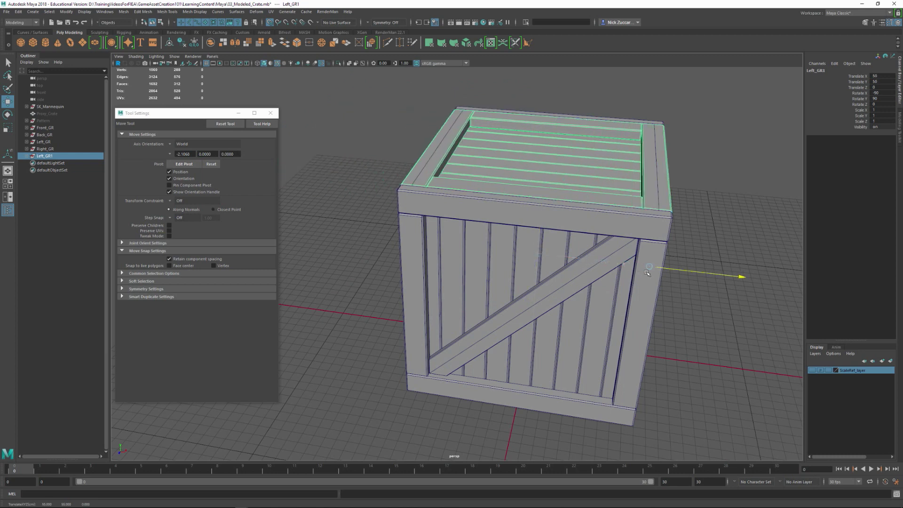
left_click_drag(612, 283, 377, 242, "alt")
left_click_drag(421, 269, 470, 224, "alt")
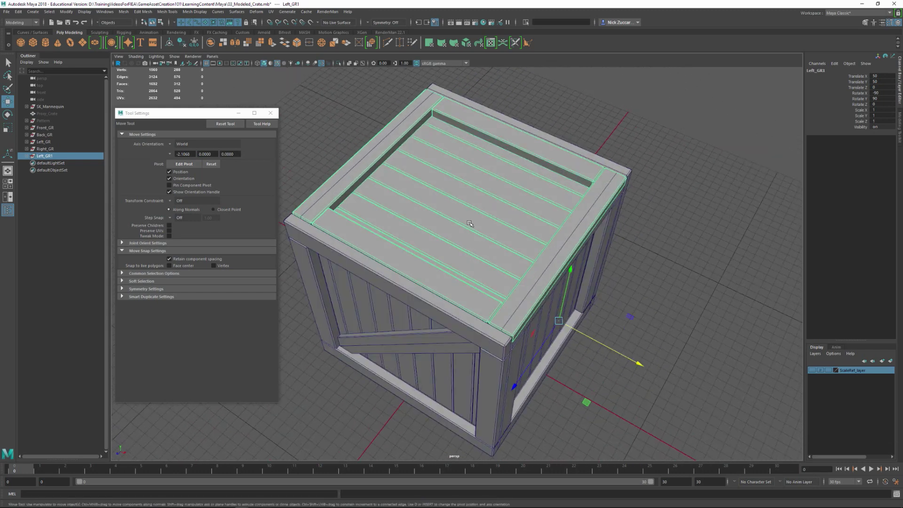
Move the top panel's two opposite edge boards inward so they sit between the side panels' upper boards.
mouse_move(584, 211)
left_mouse_down("alt")
mouse_move(596, 212)
mouse_move(588, 206)
left_mouse_up("alt")
left_click(575, 201)
left_click_drag(667, 326, 549, 297)
left_click(343, 195)
left_click_drag(587, 307, 574, 301)
Select the vertices at one end of Left_GR1's Right board, where it overlaps the adjoining edge board.
left_click_drag(488, 262, 521, 293, "alt")
left_click(400, 224)
key("F9")
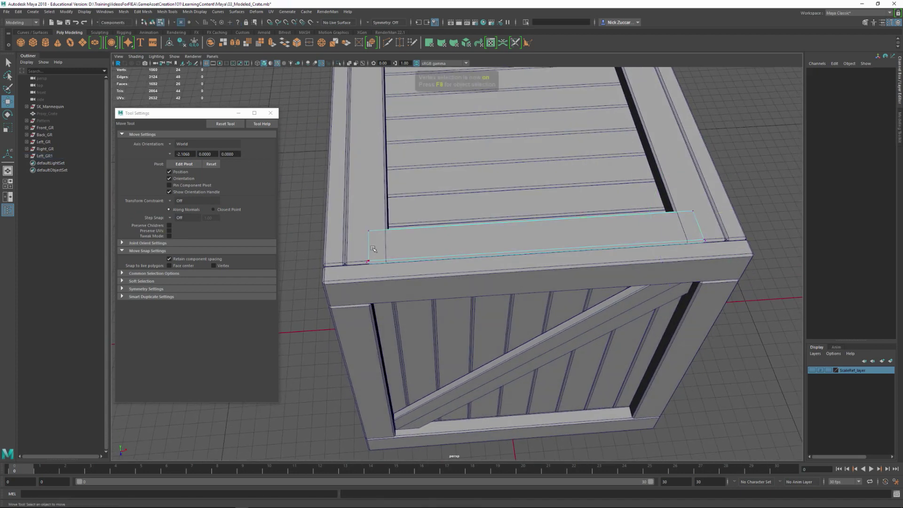
left_click_drag(345, 220, 403, 317)
Snap the move pivot of the selected end vertices to the Right board's corner vertex.
right_click_drag(403, 317, 526, 373, "alt")
middle_click_drag(407, 322, 520, 317, "alt")
right_click_drag(520, 317, 555, 325, "alt")
middle_click_drag(500, 304, 539, 306, "alt")
key("d")
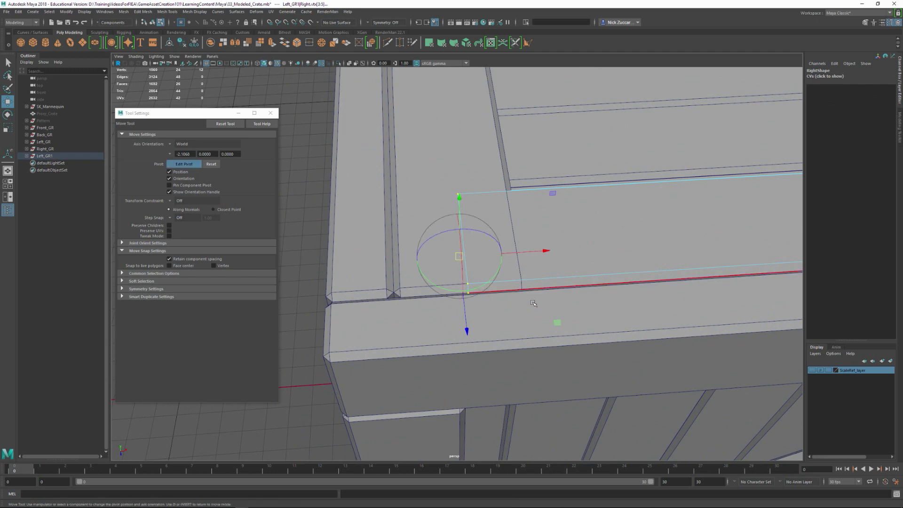
left_click_drag(535, 251, 459, 294)
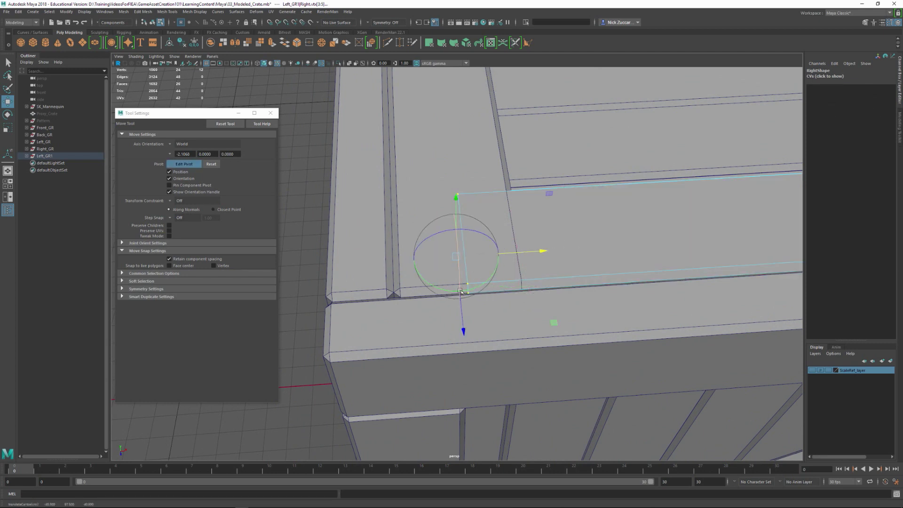
Snap the selected end vertices of Left_GR1's Right board to the inner edge of the adjoining edge board.
key("d")
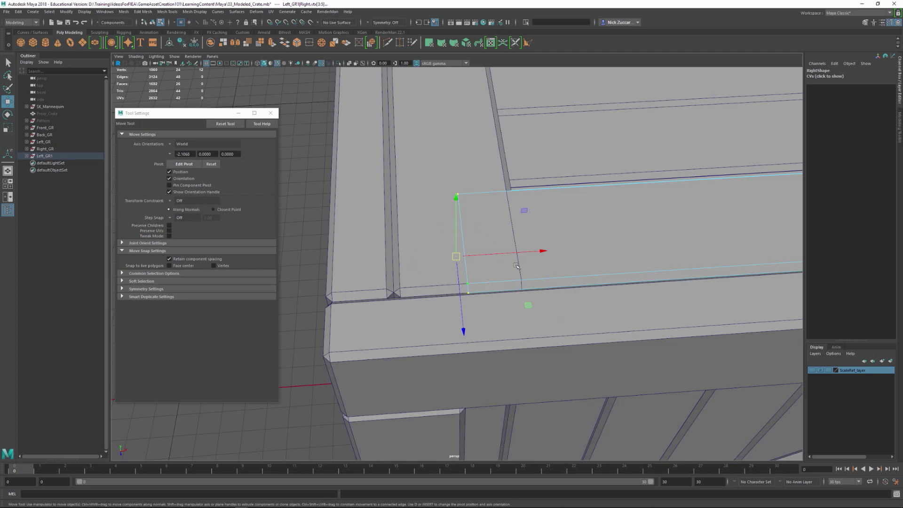
left_click_drag(490, 255, 509, 199)
middle_click_drag(519, 239, 527, 284)
Select the vertices at the Right board's opposite end and snap their move pivot to the board's corner vertex.
right_click_drag(632, 278, 541, 261, "alt")
left_click_drag(542, 261, 470, 222, "alt")
left_click_drag(552, 263, 521, 292, "alt")
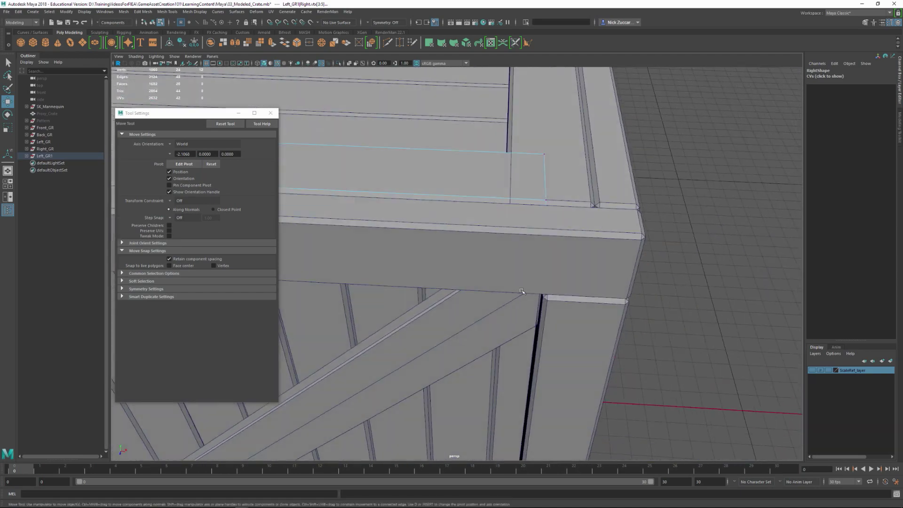
key("4")
left_click_drag(569, 243, 545, 282, "alt")
key("d")
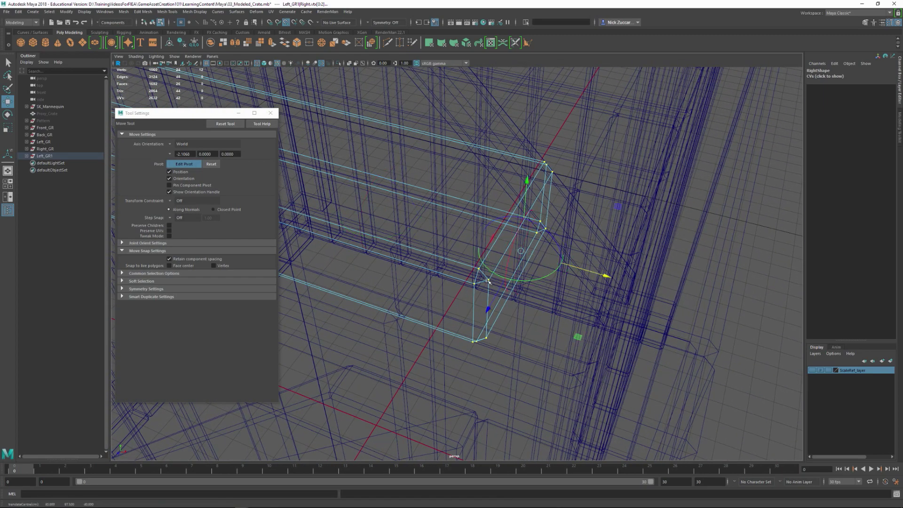
key("d")
Move the Right board's opposite end vertices back to the inner edge of the board they overlap.
left_click_drag(583, 305, 652, 290, "alt")
key("5")
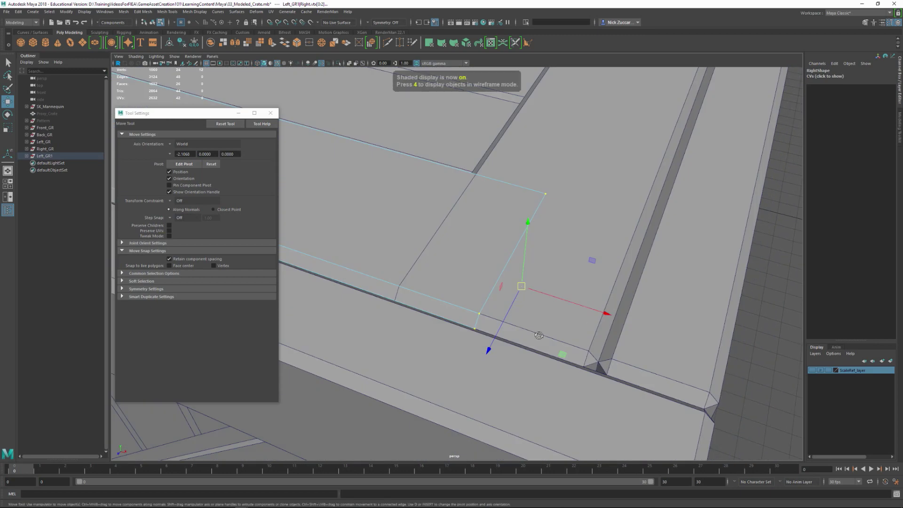
left_click_drag(540, 335, 586, 323, "alt")
left_click_drag(632, 296, 451, 295)
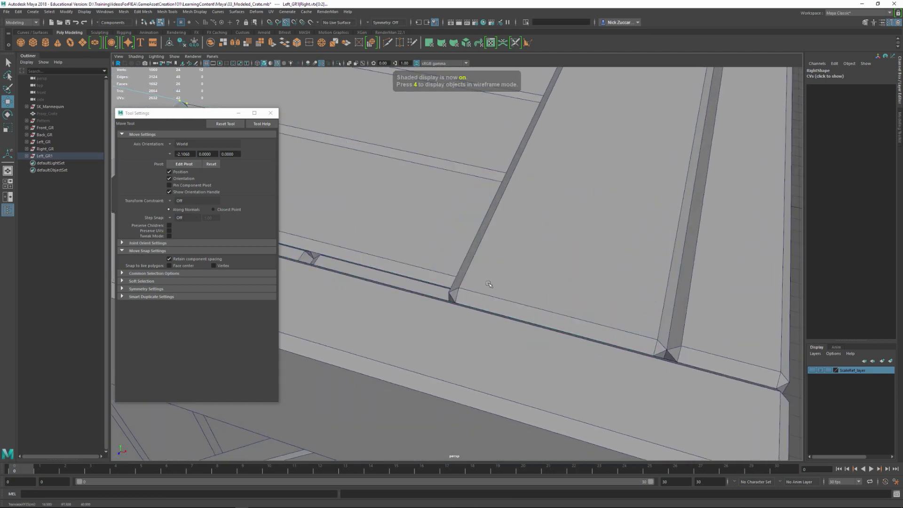
Select the vertices at one end of Left_GR1's Left board, where it overlaps the adjoining edge board.
left_click_drag(565, 313, 611, 369, "alt")
right_click_drag(611, 369, 410, 332, "alt")
left_click_drag(410, 332, 507, 307, "alt")
middle_click_drag(417, 181, 426, 239, "alt")
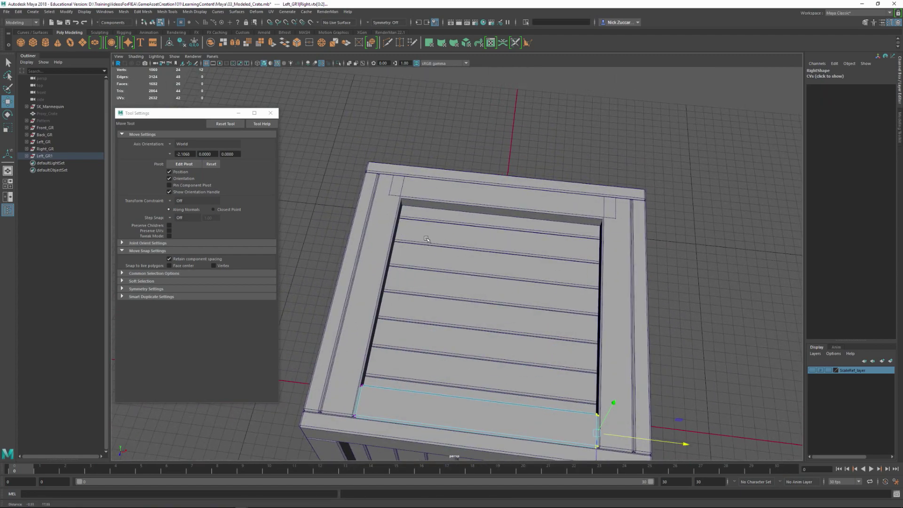
right_click_drag(426, 197, 370, 194)
right_click_drag(419, 225, 494, 261, "alt")
middle_click_drag(426, 188, 445, 261, "alt")
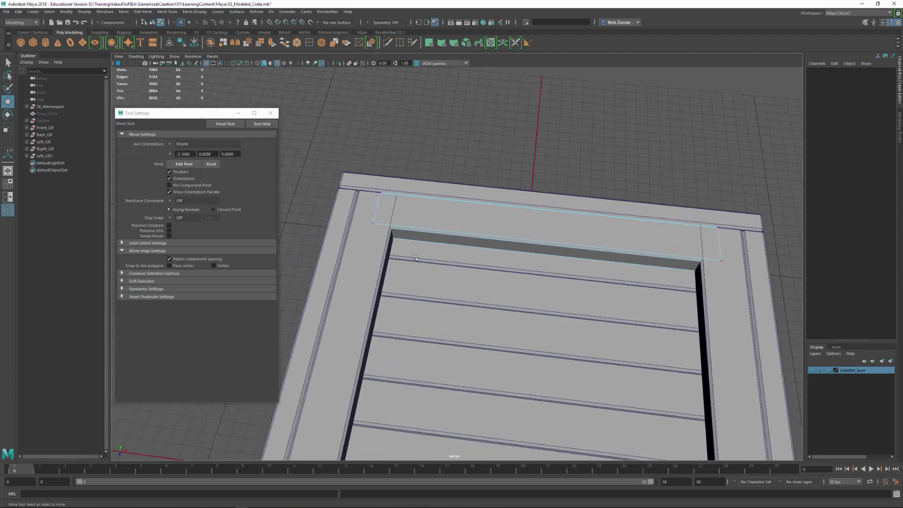
right_click_drag(405, 221, 442, 235, "alt")
left_click_drag(405, 276, 406, 277)
Snap the move pivot of the Left board's selected end vertices to that board's corner vertex.
left_click_drag(406, 277, 466, 250, "alt")
middle_click_drag(376, 329, 510, 279, "alt")
right_click_drag(465, 301, 500, 318, "alt")
key("4")
middle_click_drag(500, 319, 537, 292, "alt")
right_click_drag(485, 303, 532, 323, "alt")
middle_click_drag(499, 311, 547, 280, "alt")
left_click_drag(547, 280, 524, 280, "alt")
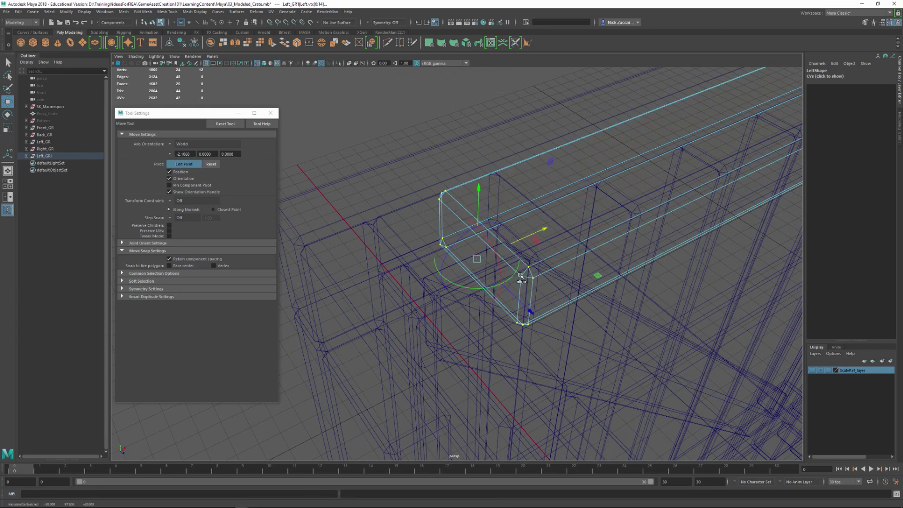
Snap the Left board's selected end vertices to the inner edge of the adjoining edge board.
left_click_drag(568, 272, 509, 266, "alt")
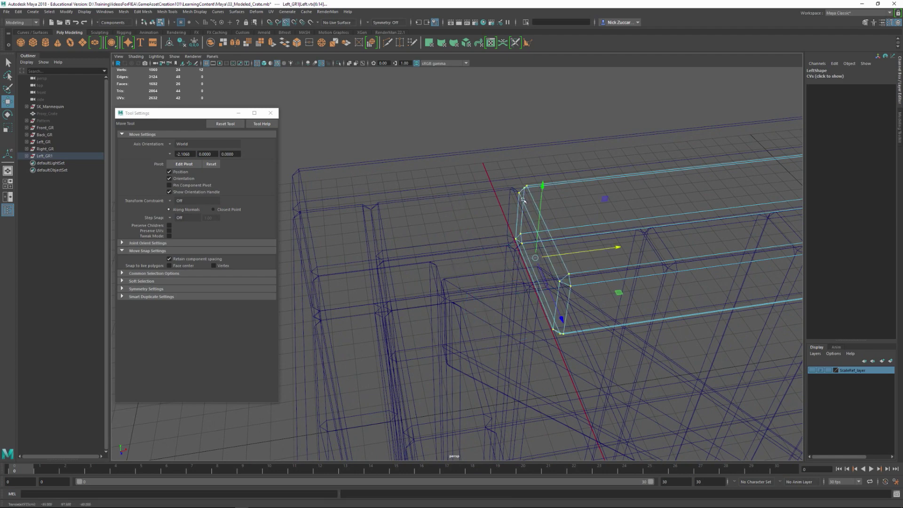
left_click_drag(598, 294, 613, 287, "alt")
key("5")
Select the vertices at the Left board's other end and snap their move pivot to its corner vertex.
mouse_move(666, 269)
left_mouse_down("alt")
mouse_move(483, 272)
mouse_move(489, 162)
left_mouse_up("alt")
left_click_drag(556, 274, 511, 257, "alt")
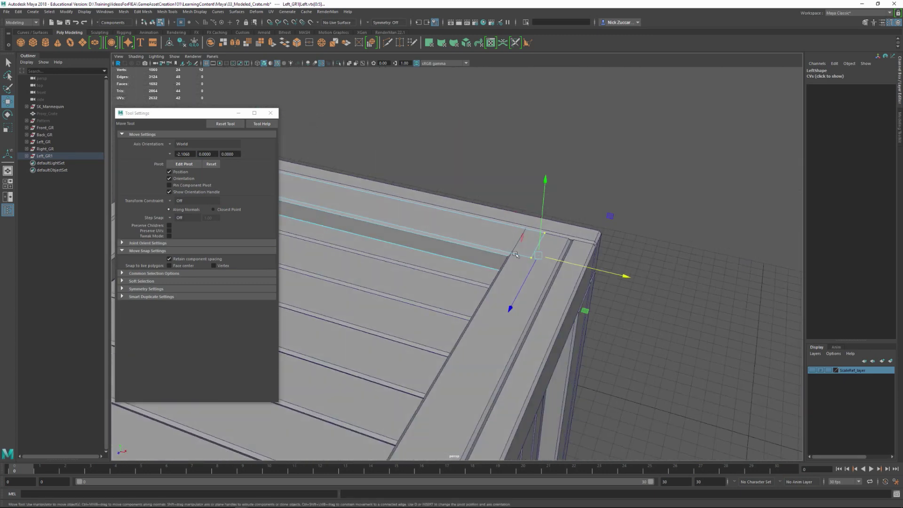
right_click_drag(511, 257, 523, 287, "alt")
left_click_drag(523, 287, 534, 313, "alt")
right_click_drag(535, 312, 582, 338, "alt")
left_click_drag(581, 339, 584, 344, "alt")
key("4")
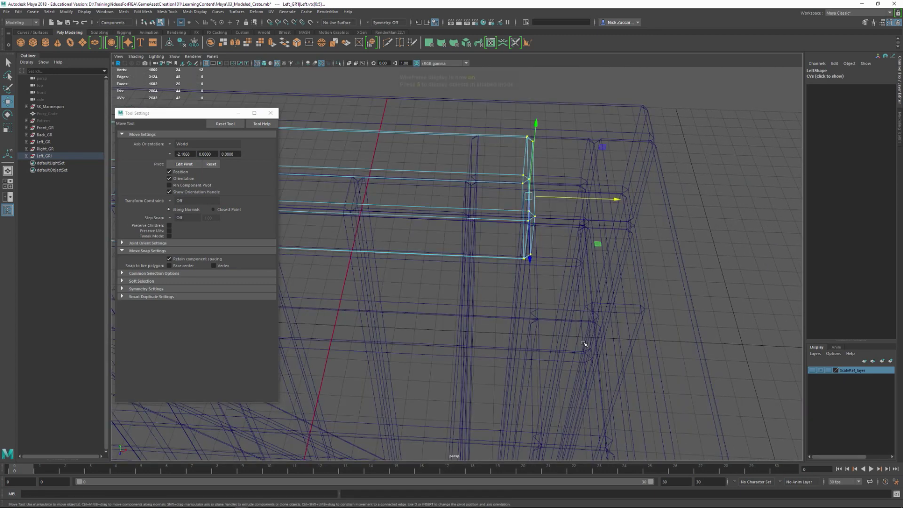
left_click_drag(557, 271, 514, 343, "alt")
key("d")
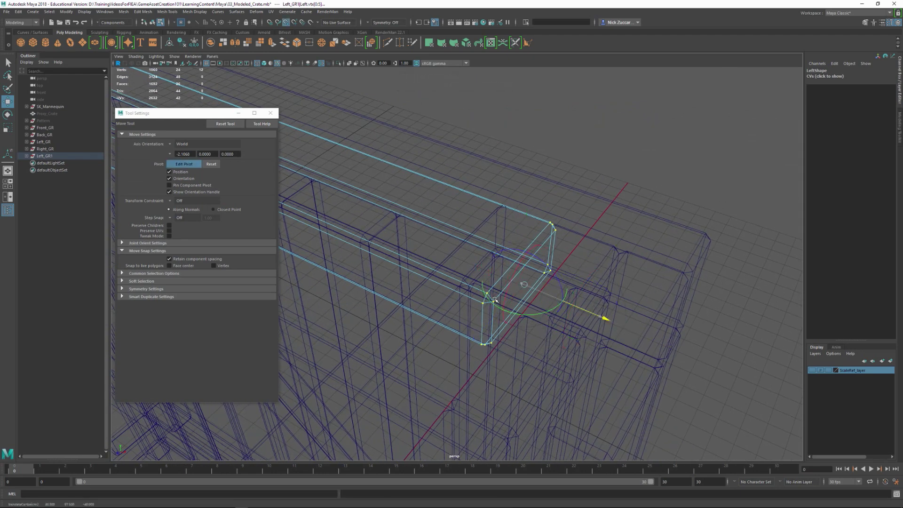
Snap the Left board's other end vertices to the adjoining board's inner edge, then return to object selection with nothing selected.
left_click_drag(484, 330, 516, 319, "alt")
right_click_drag(516, 318, 541, 319, "alt")
middle_click_drag(541, 319, 563, 319, "alt")
left_click_drag(563, 319, 588, 319, "alt")
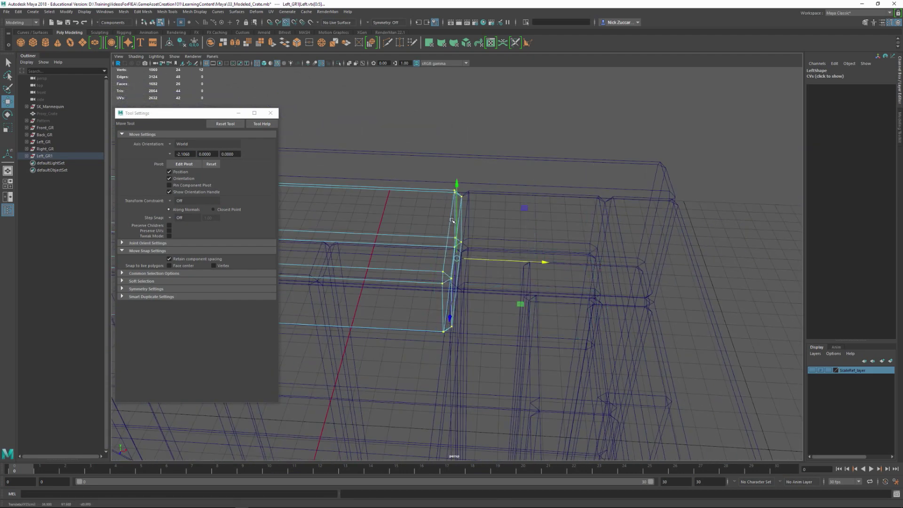
key("5")
right_click_drag(600, 314, 518, 338, "alt")
middle_click_drag(518, 338, 632, 316, "alt")
left_click_drag(633, 316, 586, 363, "alt")
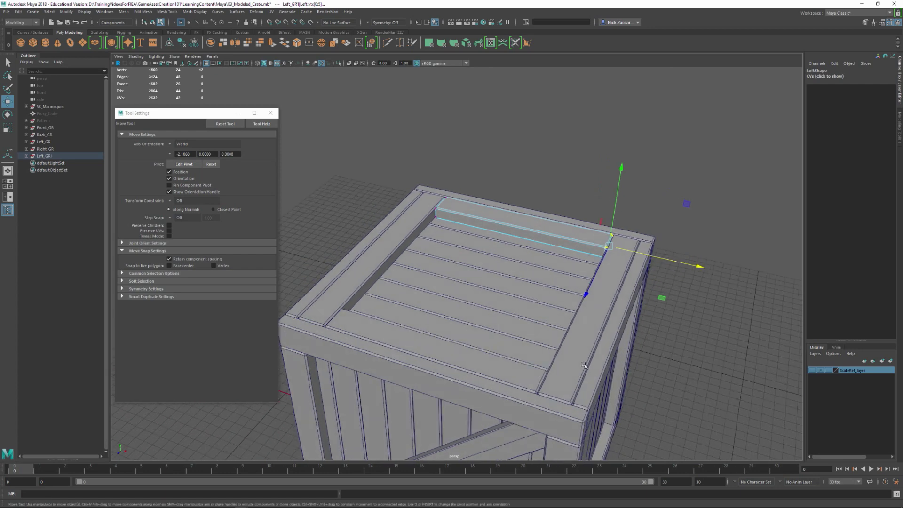
key("F8")
left_click(668, 360)
From the crate's underside, select the top panel's outermost inner plank, Board_08, and show the model in wireframe.
left_click_drag(640, 389, 671, 293, "alt")
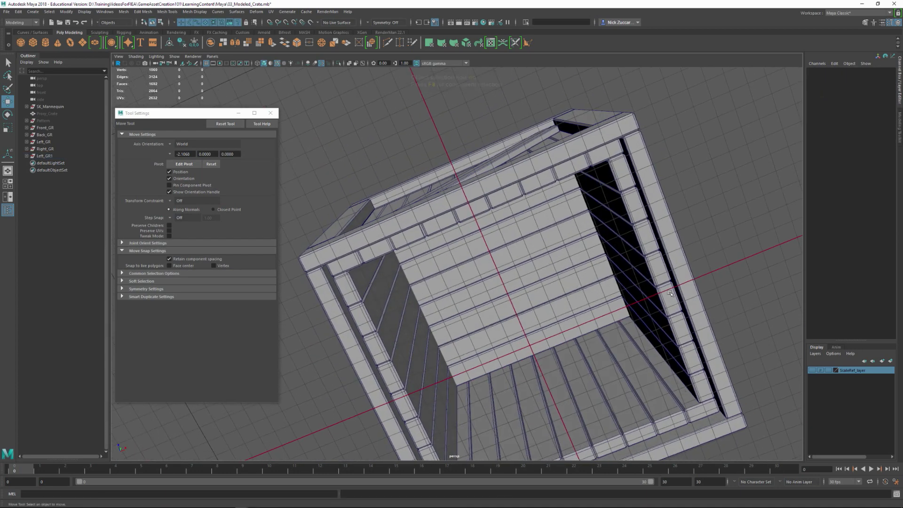
left_click_drag(490, 249, 417, 194, "alt")
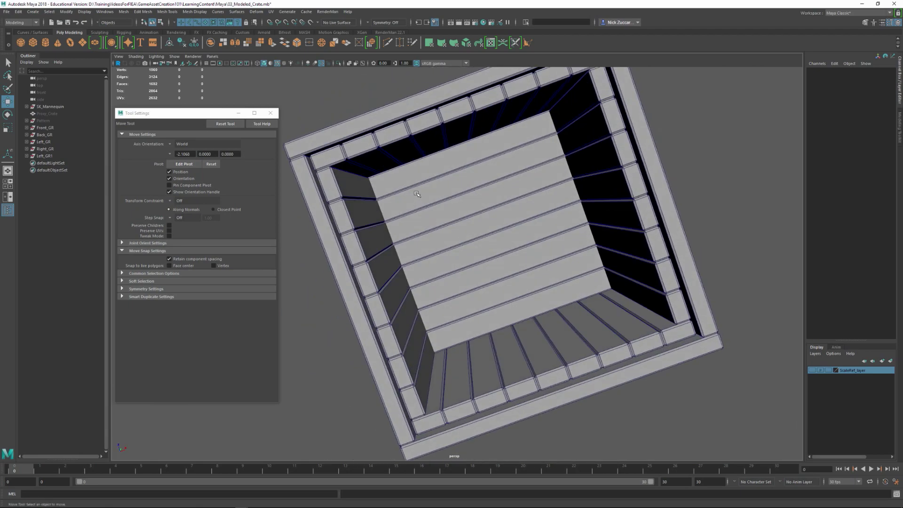
left_click(391, 181)
scroll(436, 254, "up", 3)
mouse_move(436, 255)
left_mouse_down("alt")
mouse_move(453, 265)
mouse_move(438, 266)
left_mouse_up("alt")
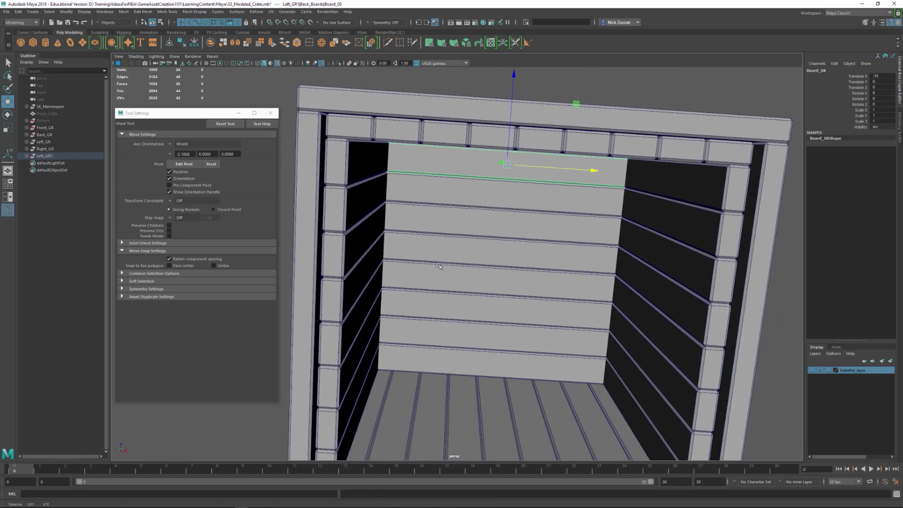
key("4")
left_click_drag(425, 235, 394, 248, "alt")
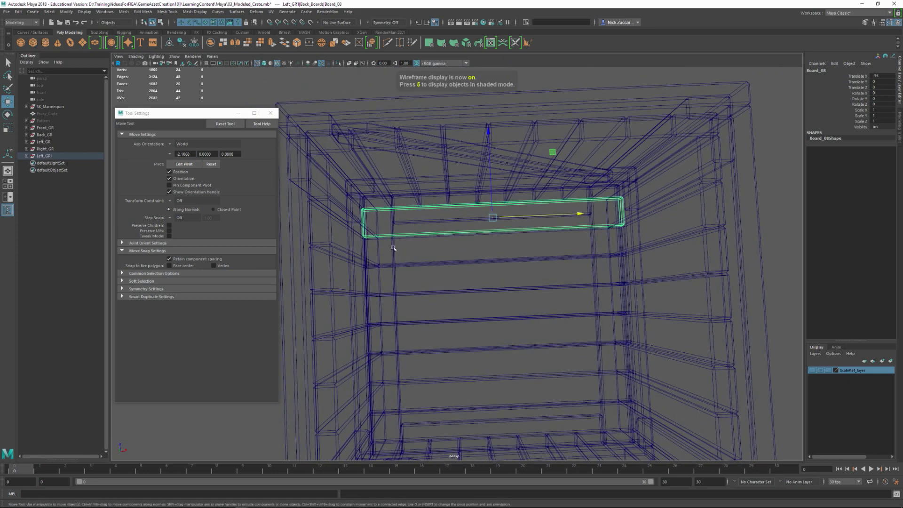
Select the vertices at one end of Board_08, where the plank overlaps the crate's side panel.
right_click_drag(394, 248, 487, 265, "alt")
middle_click_drag(382, 229, 440, 251, "alt")
right_click_drag(439, 251, 581, 302, "alt")
middle_click_drag(393, 221, 480, 253, "alt")
left_click_drag(480, 254, 344, 153, "alt")
key("F9")
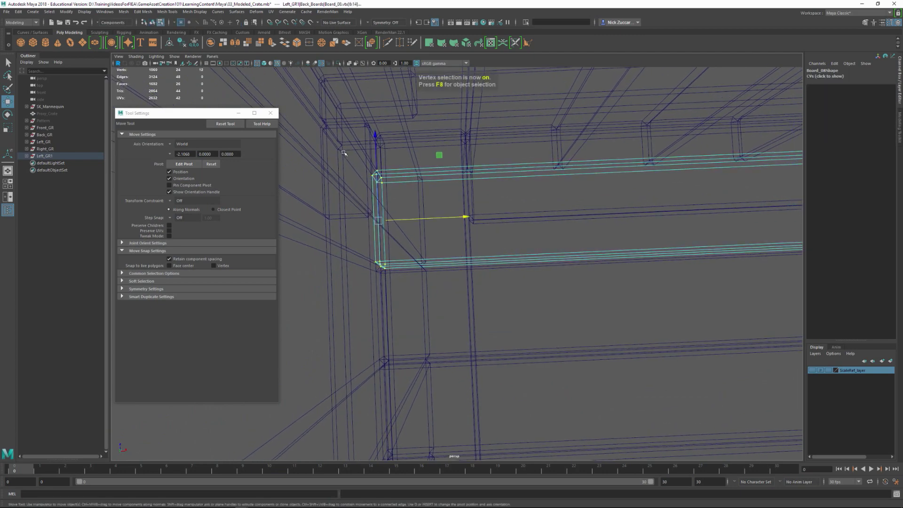
left_click_drag(388, 285, 402, 258, "alt")
left_click_drag(331, 234, 581, 334, "alt")
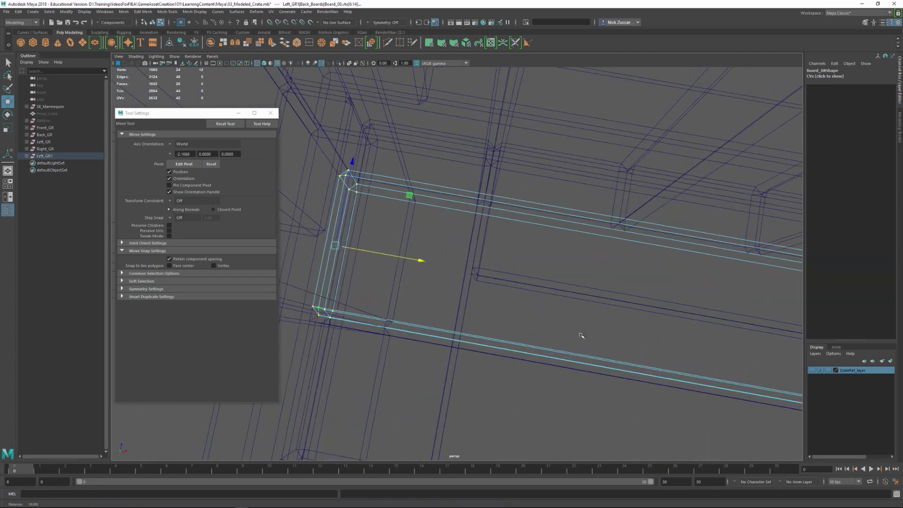
Snap the pivot to Board_08's end corner and move the end vertices in to the side panel's inner face.
key("d")
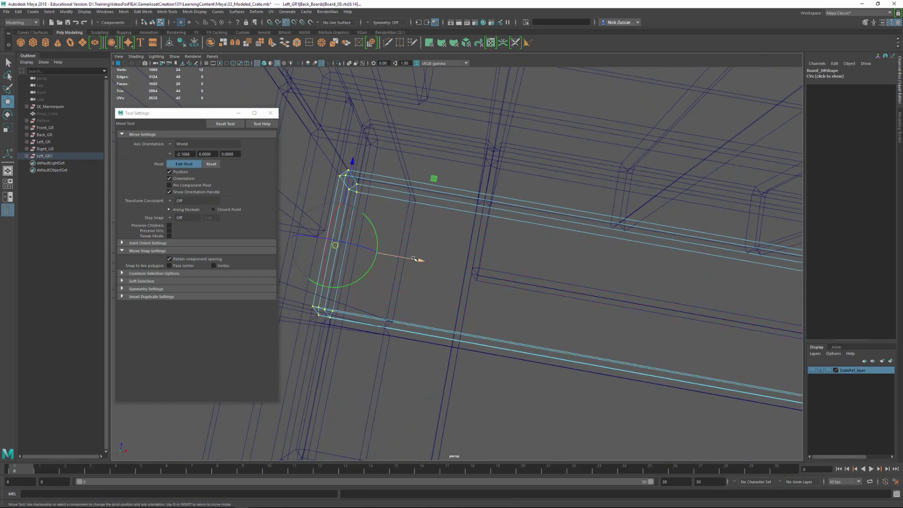
left_click(354, 222)
key("d")
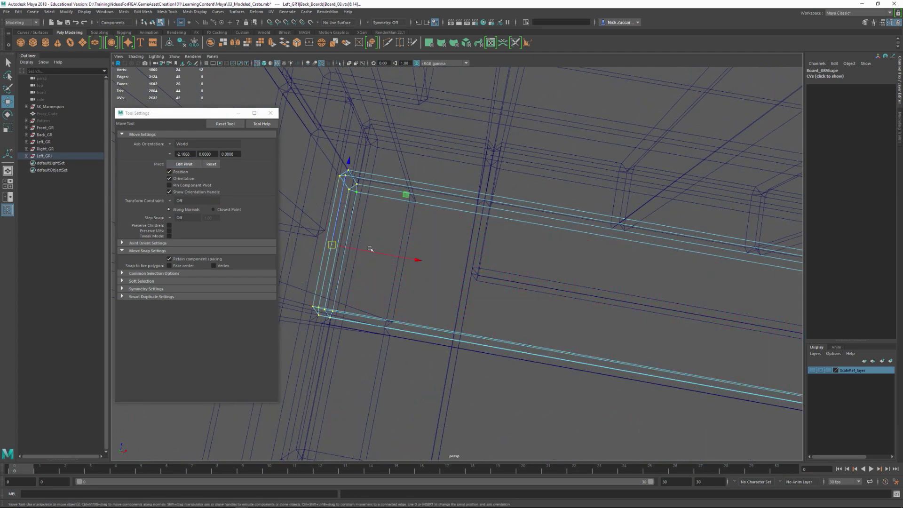
left_click_drag(362, 250, 425, 228)
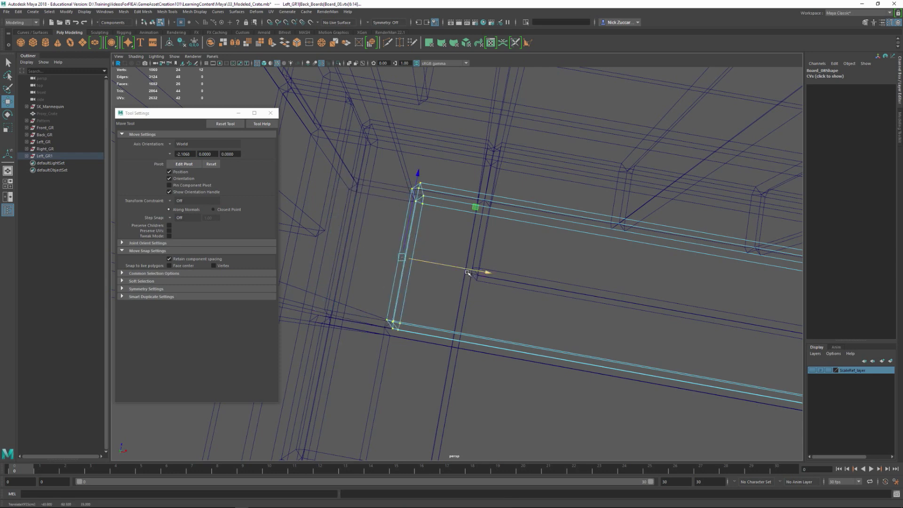
key("5")
Select the vertices at Board_08's opposite end and snap their move pivot to the plank's corner vertex.
right_click_drag(621, 285, 286, 204, "alt")
middle_click_drag(496, 246, 266, 206, "alt")
middle_click_drag(453, 244, 313, 211, "alt")
left_click_drag(313, 211, 487, 288, "alt")
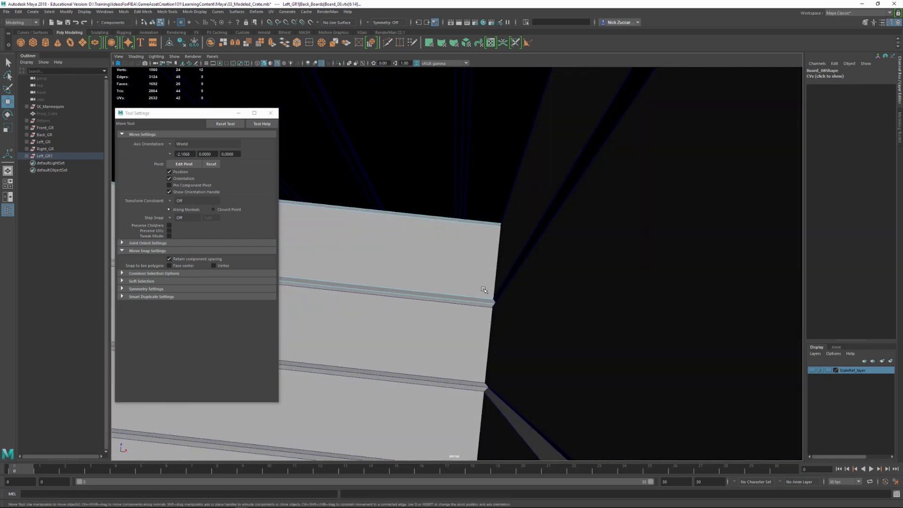
key("4")
left_click_drag(560, 323, 534, 332, "alt")
key("d")
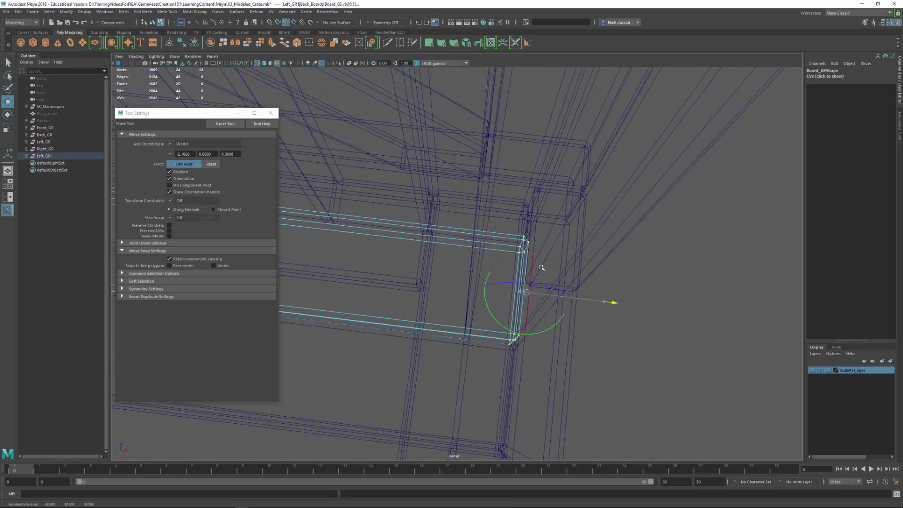
key("d")
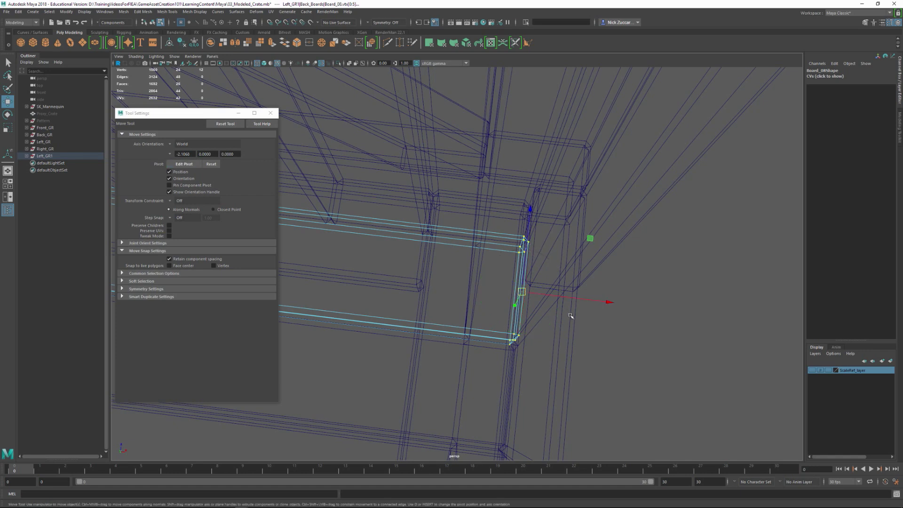
Move Board_08's opposite end vertices inward to the inner face of the other side panel.
left_click_drag(598, 302, 461, 259)
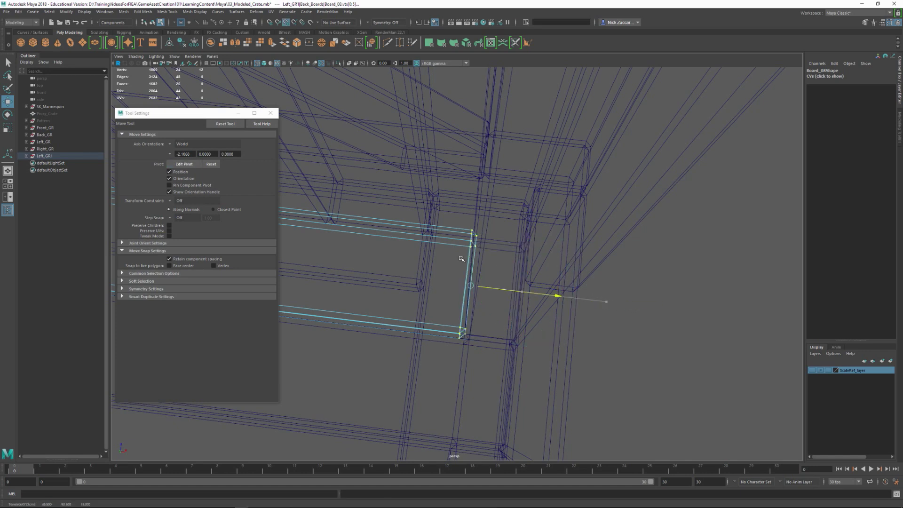
key("5")
middle_click_drag(489, 318, 590, 320, "alt")
left_click_drag(589, 321, 566, 327, "alt")
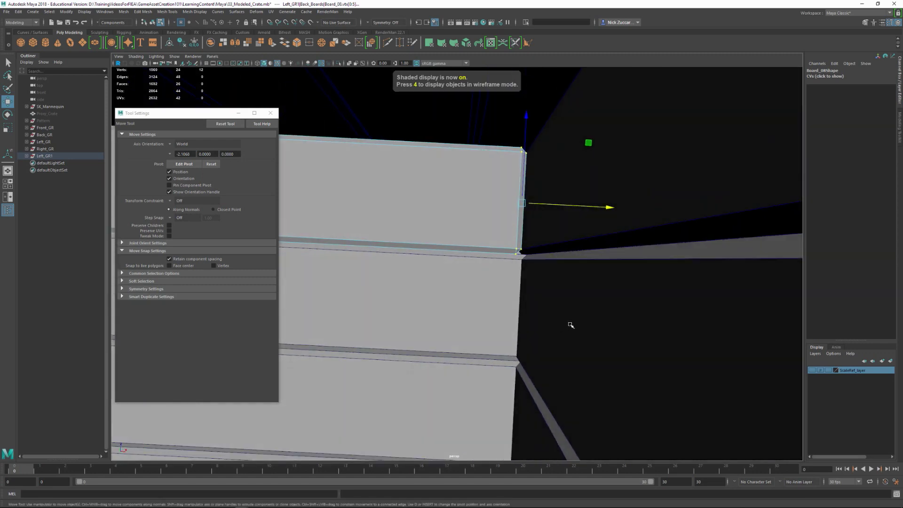
Delete all the top panel's other inner planks, keeping only the shortened Board_08.
right_click_drag(603, 283, 356, 211, "alt")
right_click_drag(563, 278, 444, 274, "alt")
middle_click_drag(443, 274, 563, 268, "alt")
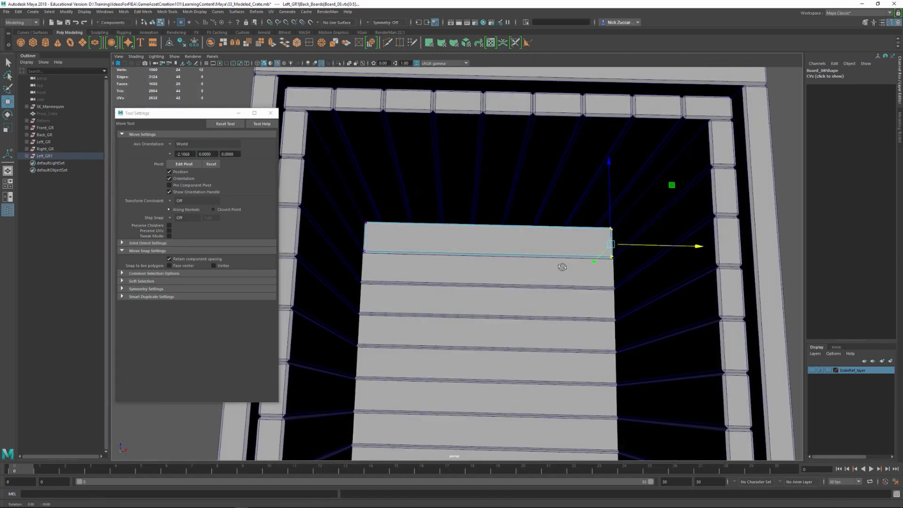
left_click_drag(562, 268, 557, 271, "alt")
key("F8")
left_click(518, 263)
left_click_drag(492, 328, 530, 327, "alt")
left_click(520, 242, "shift")
left_click(511, 271, "shift")
left_click(512, 298, "shift")
left_click(512, 330, "shift")
left_click(511, 352, "shift")
left_click(508, 375, "shift")
key("Delete")
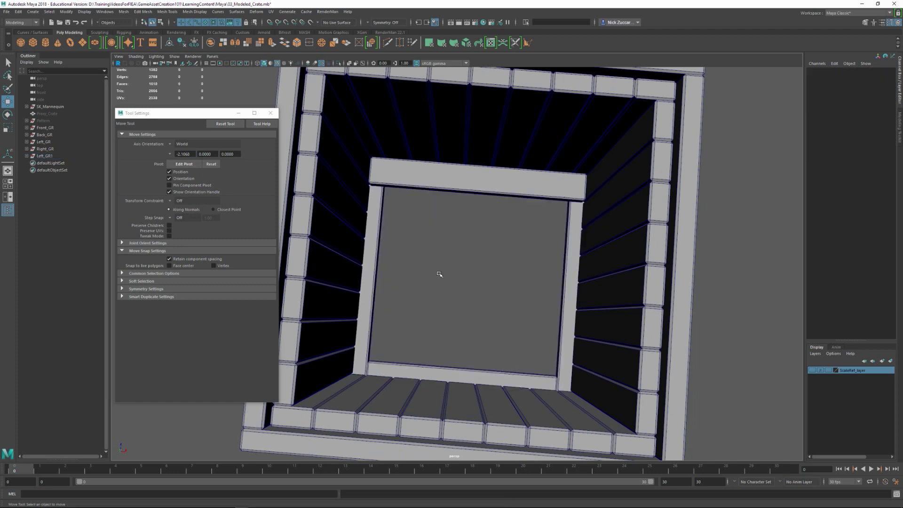
Duplicate Board_08 and move the copy directly alongside the original, toward the open part of the top panel.
left_click(445, 184)
key("f")
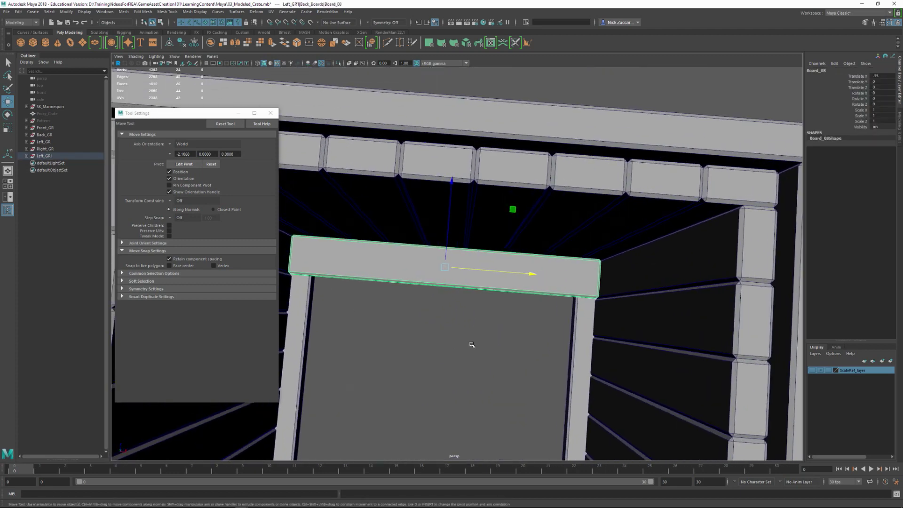
left_click_drag(506, 342, 514, 336, "alt")
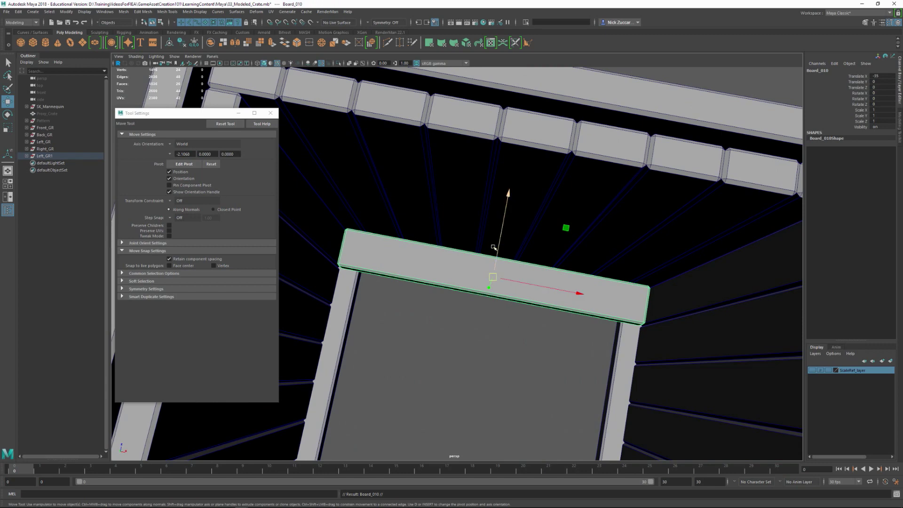
left_click_drag(502, 235, 487, 319, "shift")
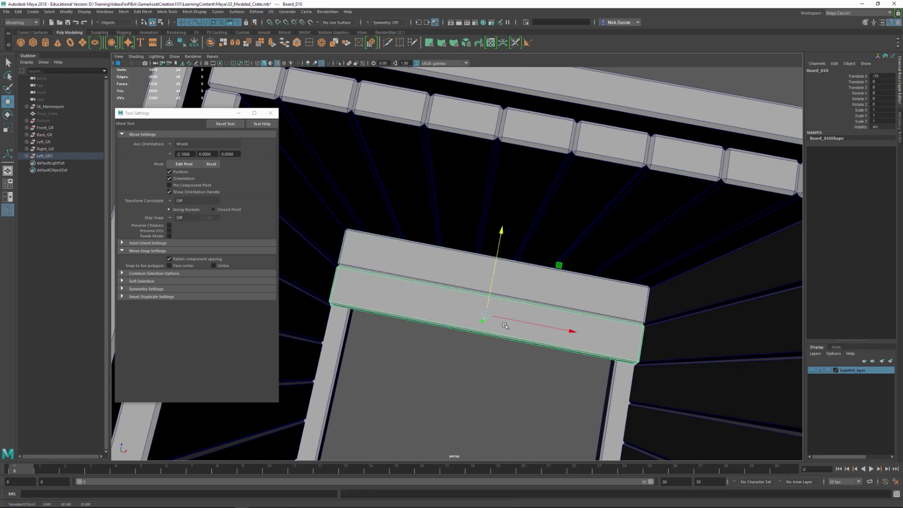
Repeat Duplicate with Transform six times on the copied plank to fill the open part of the top panel with evenly spaced planks.
left_click_drag(581, 346, 505, 263, "alt")
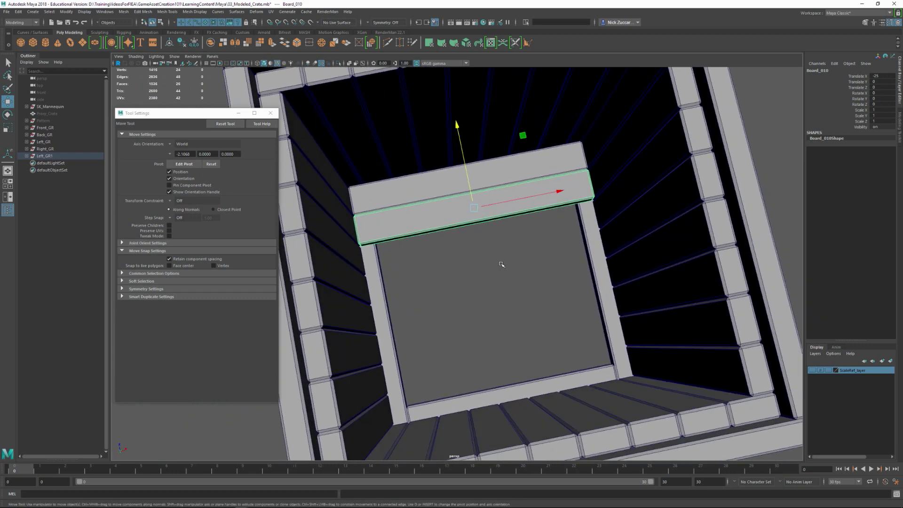
key("shift+d")
key("shift+d")
key("shift+d")
key("shift+d")
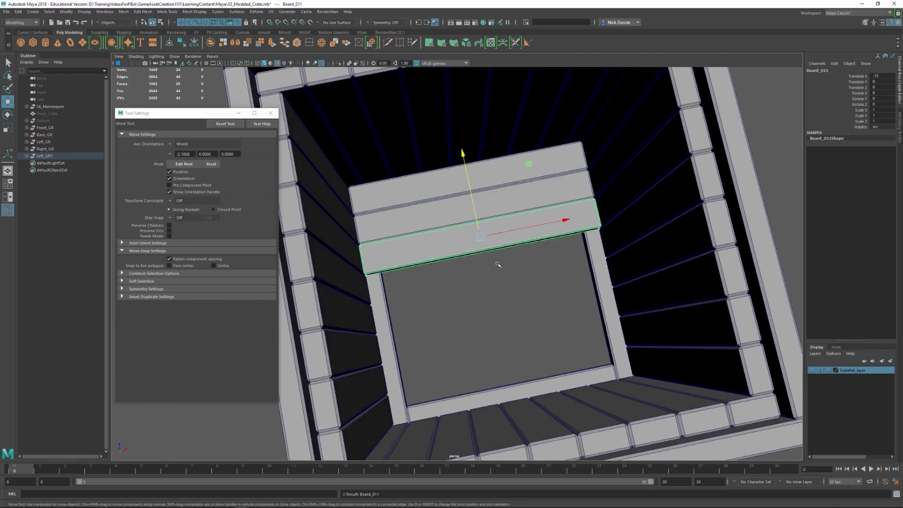
key("shift+d")
key("shift+d")
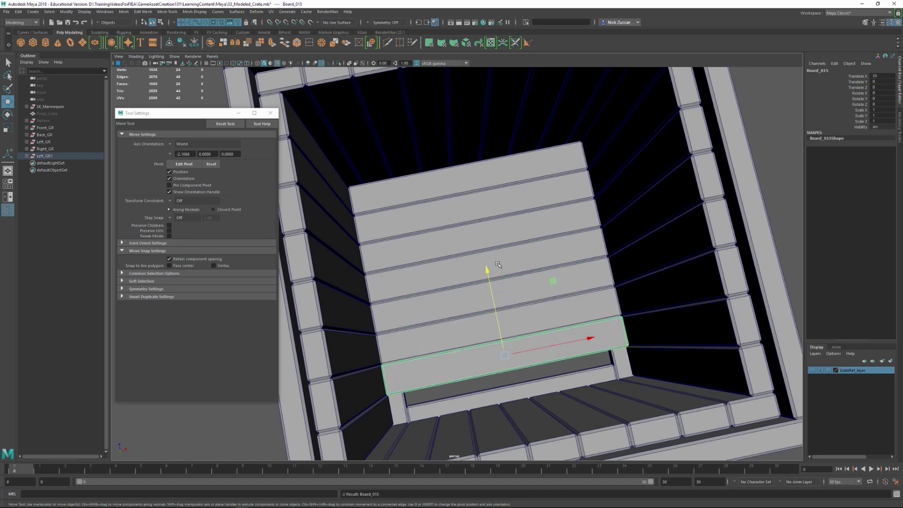
Clear the selection and examine the crate's planked top and side panels from outside.
right_click_drag(520, 294, 489, 264, "alt")
left_click_drag(499, 178, 518, 305, "alt")
left_click(650, 254)
left_click_drag(657, 258, 687, 267, "alt")
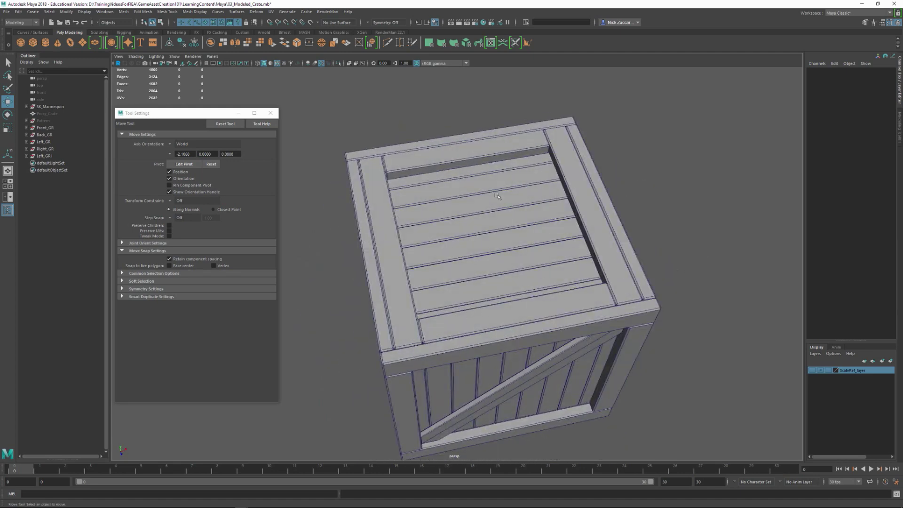
left_click_drag(554, 274, 543, 254, "alt")
right_click_drag(544, 254, 577, 269, "alt")
left_click_drag(577, 274, 600, 243, "alt")
scroll(575, 255, "down", 3)
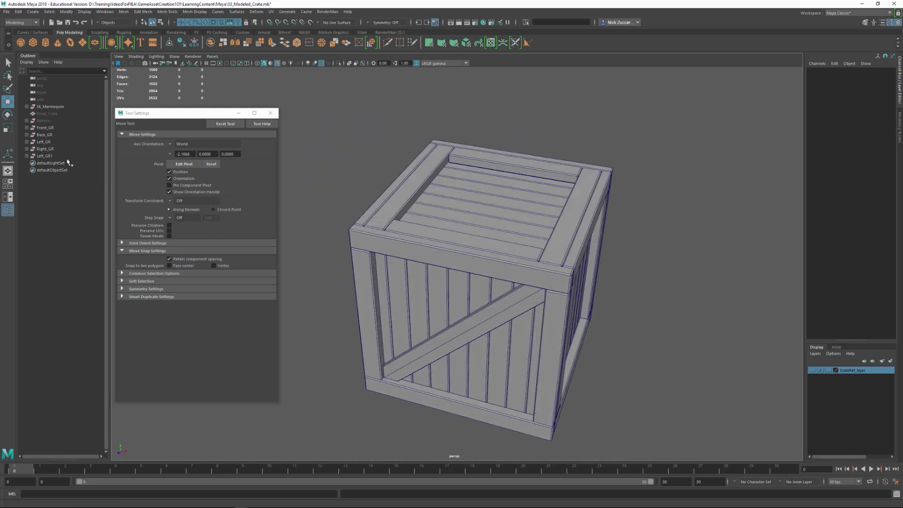
Rename the top panel's group Left_GR1 as Top_GR and duplicate the group.
left_click(44, 156)
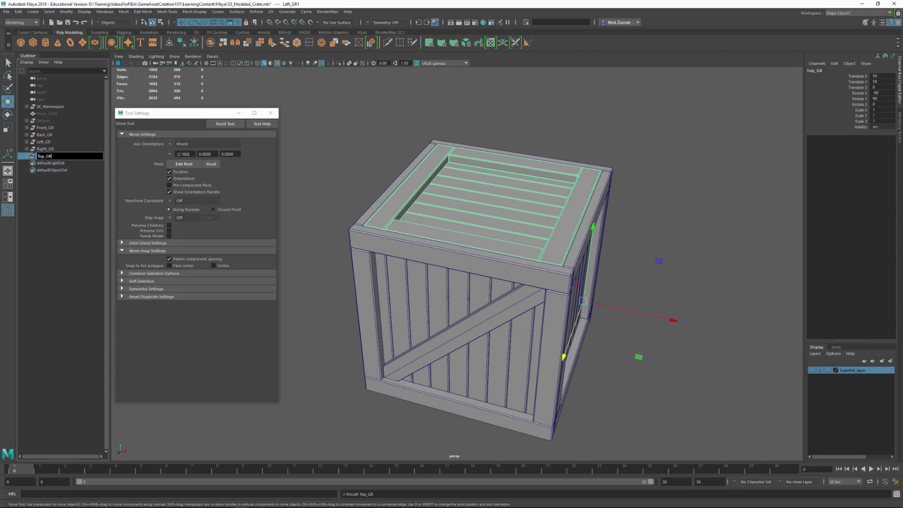
left_click(315, 161)
left_click(44, 156)
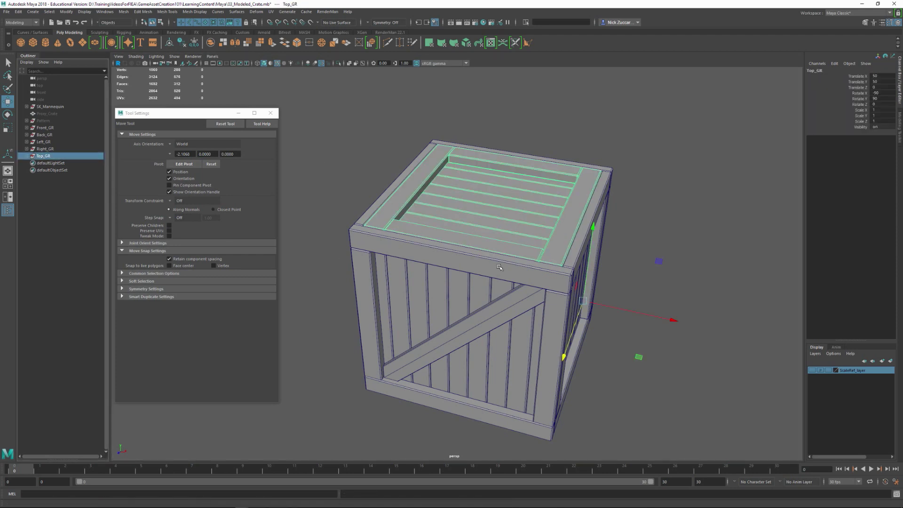
key("ctrl+d")
left_click_drag(591, 303, 283, 145, "alt")
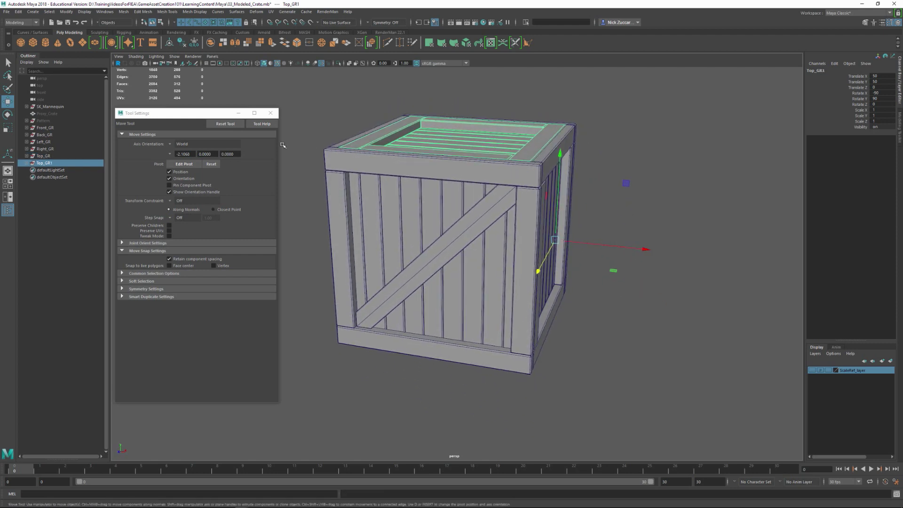
Freeze and reset the duplicated top group's transformations to put its pivot at the world origin, and show the viewport grid.
left_click(67, 12)
left_click(78, 44)
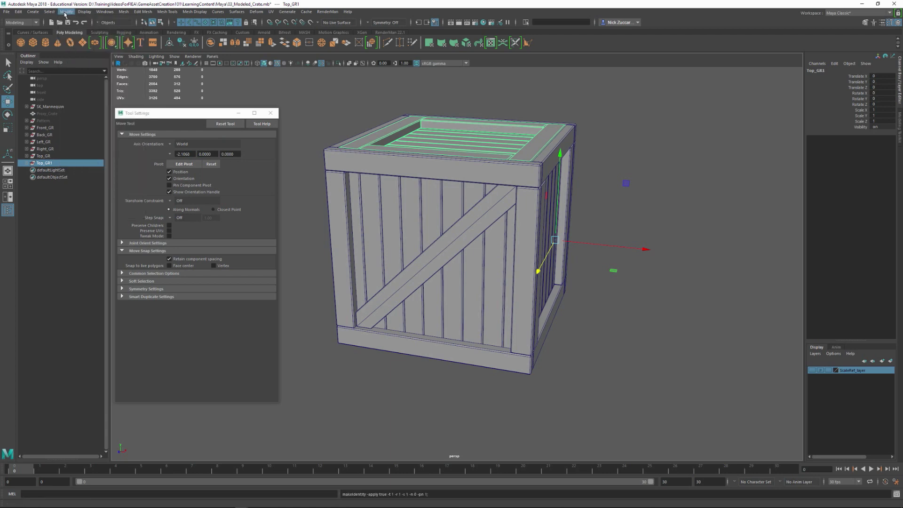
left_click(65, 13)
left_click(70, 38)
left_click_drag(568, 172, 558, 215, "alt")
left_click(209, 63)
left_click_drag(373, 238, 373, 236, "alt")
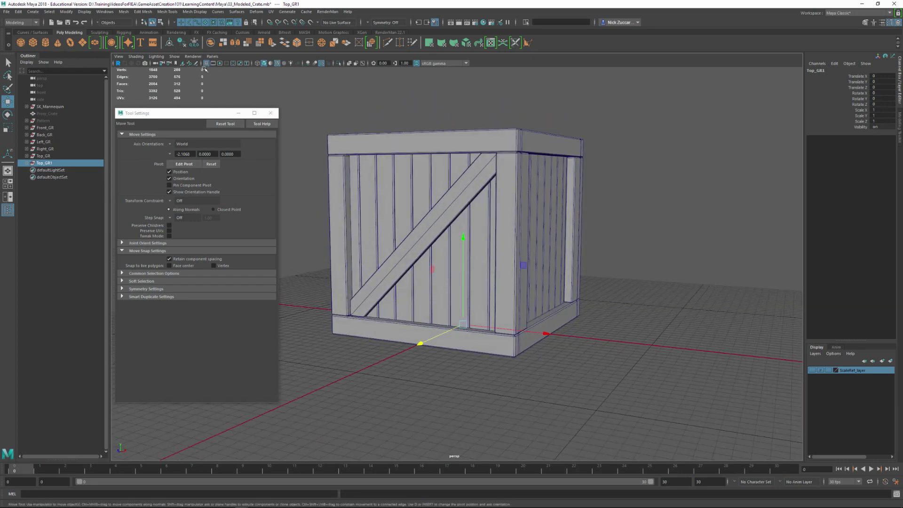
left_click_drag(317, 143, 351, 151, "alt")
left_click_drag(384, 193, 383, 209, "alt")
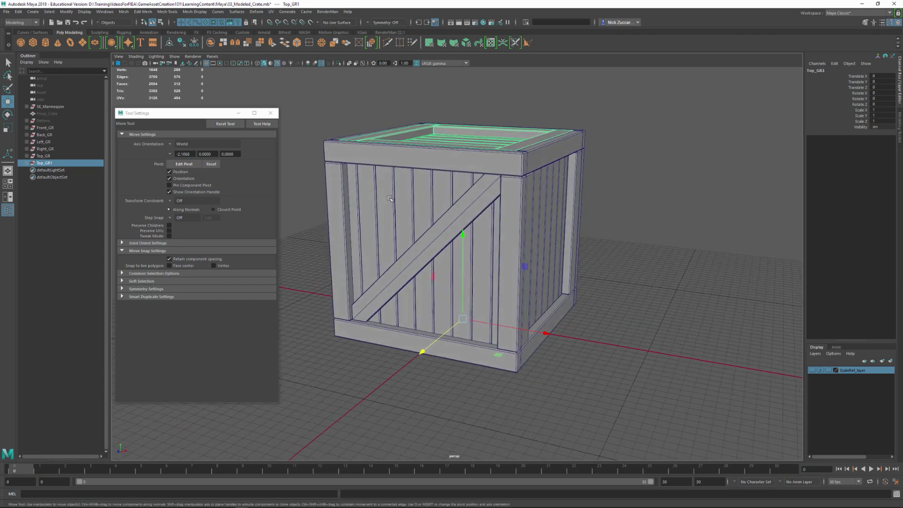
Rotate the duplicated top group -180 degrees about Z, using 15-degree step snapping.
key("r")
key("e")
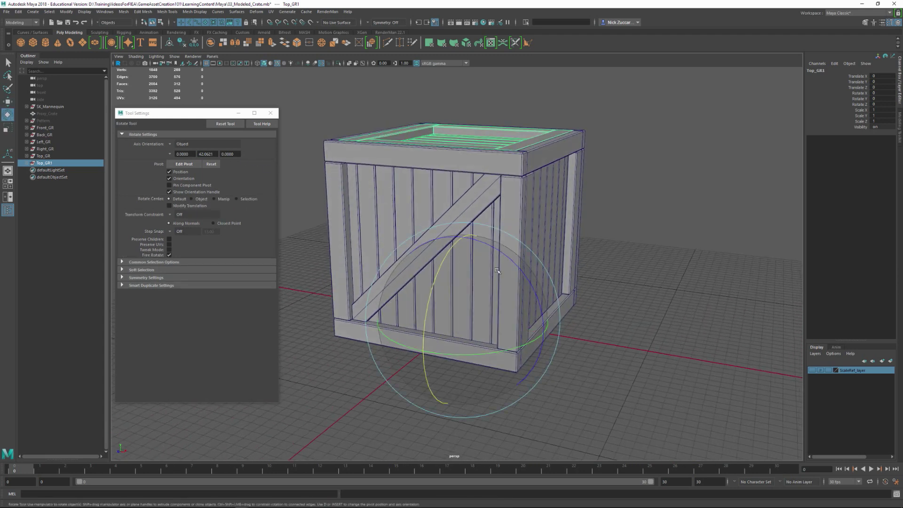
left_click_drag(508, 263, 509, 277, "alt")
key("j")
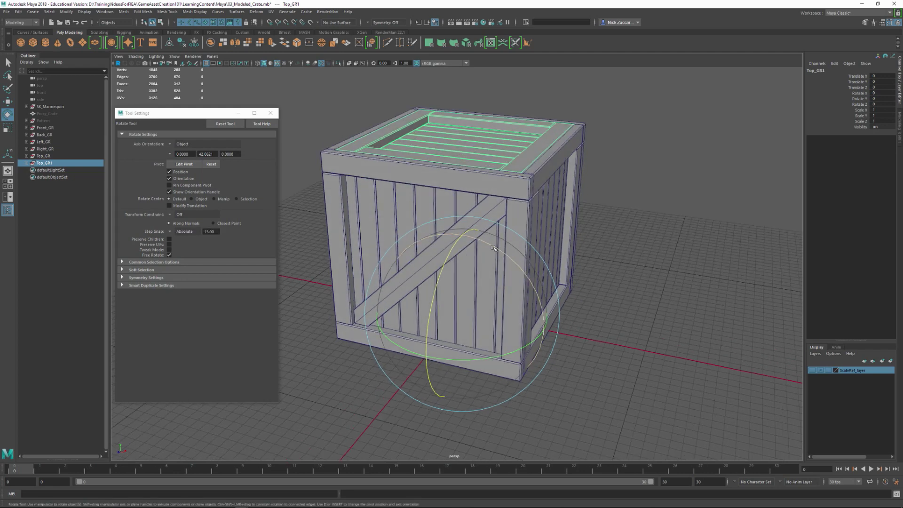
left_click_drag(490, 245, 576, 275)
Move the flipped panel group up to Translate Y 100, fitting it into the crate's underside as the bottom.
key("w")
scroll(575, 276, "up", 5)
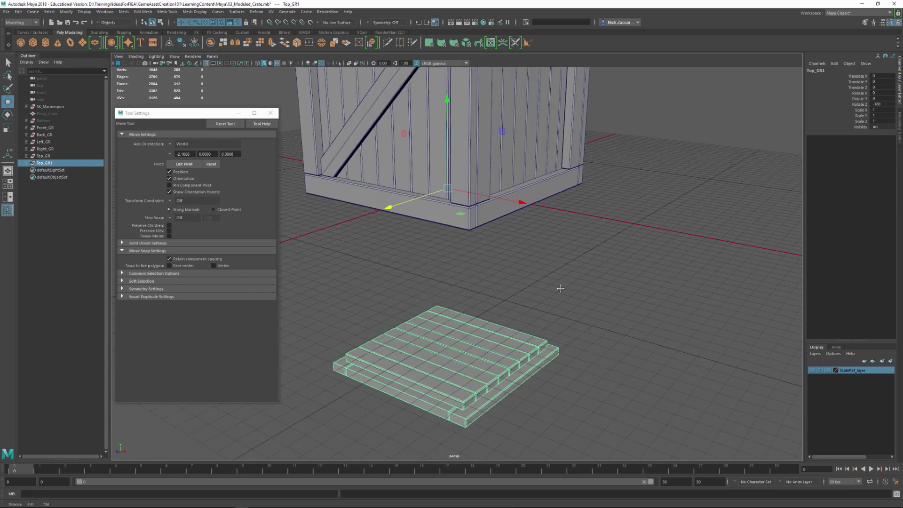
left_click_drag(466, 200, 466, 64)
left_click_drag(510, 292, 511, 220, "alt")
left_click_drag(466, 140, 464, 119)
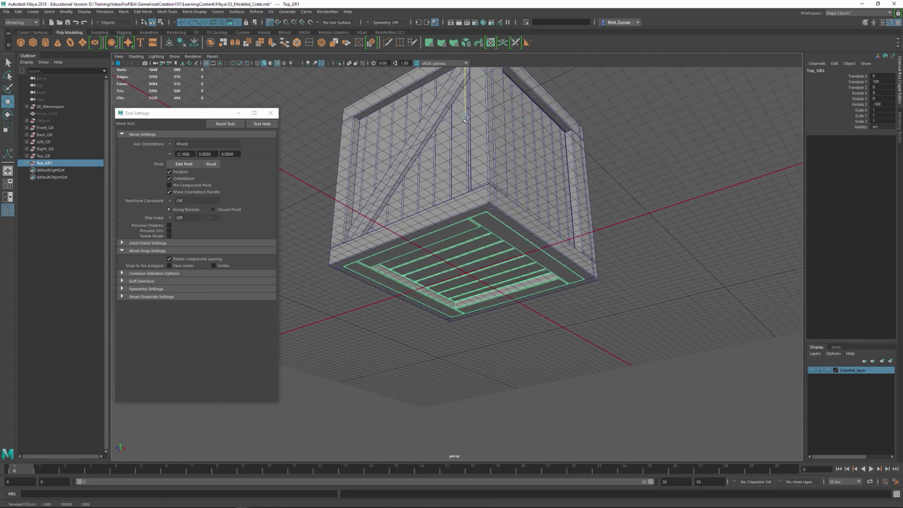
Clear the selection, hide the viewport grid and inspect the whole crate.
left_click(653, 301)
left_click(206, 63)
left_click_drag(424, 256, 465, 263, "alt")
middle_click_drag(470, 235, 476, 332, "alt")
left_click_drag(477, 332, 461, 325, "alt")
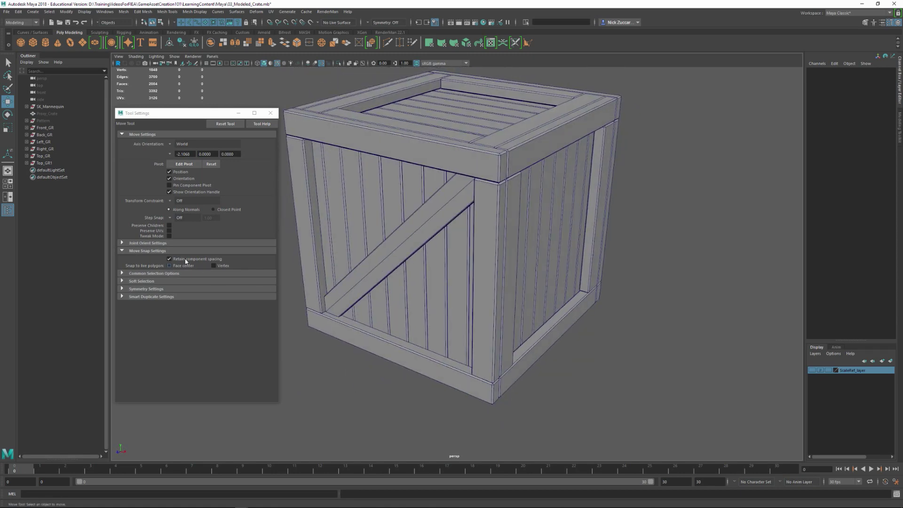
Group all six panel groups from Front_GR to Top_GR1 and name the new group Crate_GR.
left_click(46, 163)
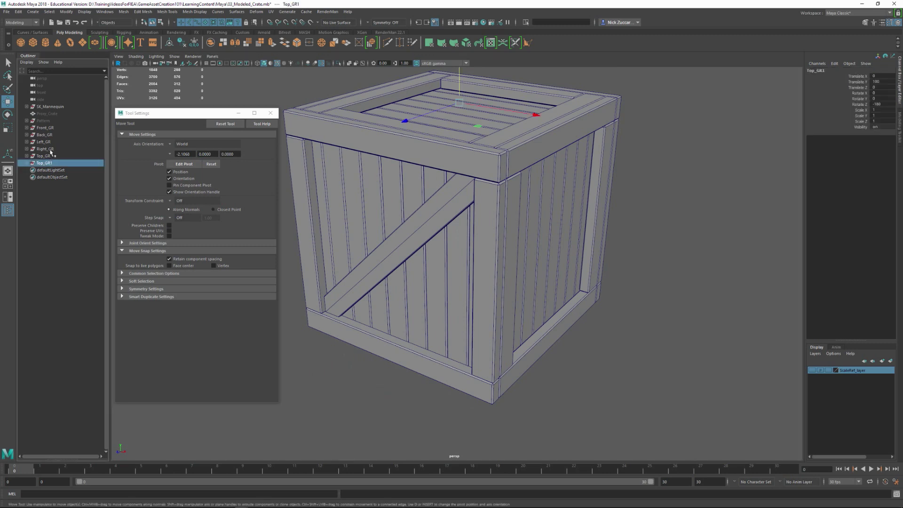
left_click(50, 131, "shift")
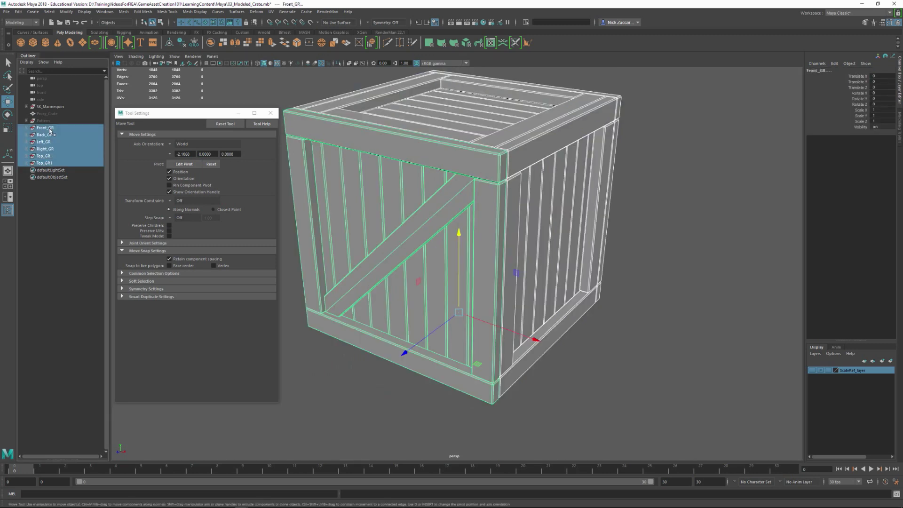
key("ctrl+g")
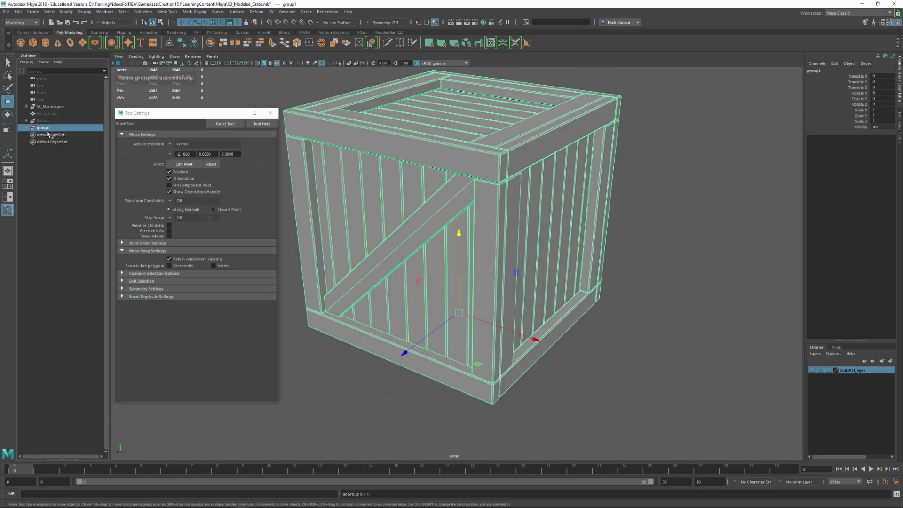
double_click(46, 130)
type("drate_GR")
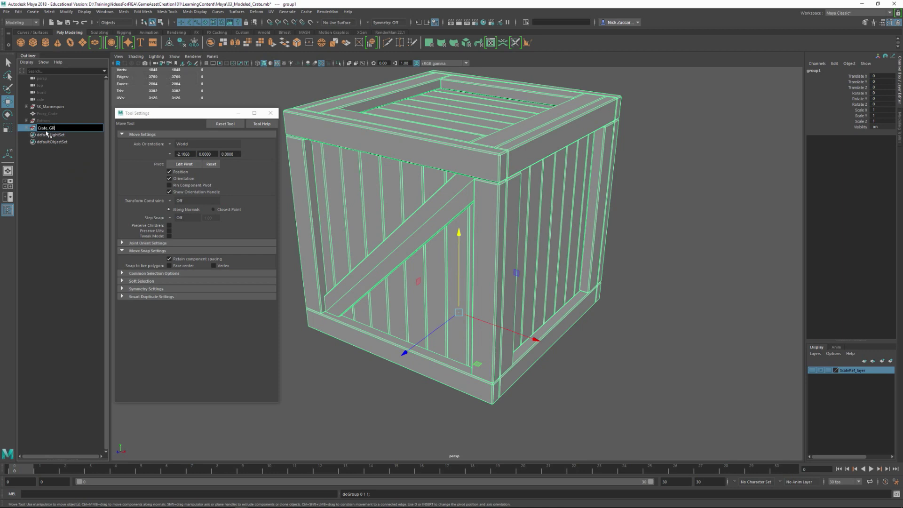
key("Return")
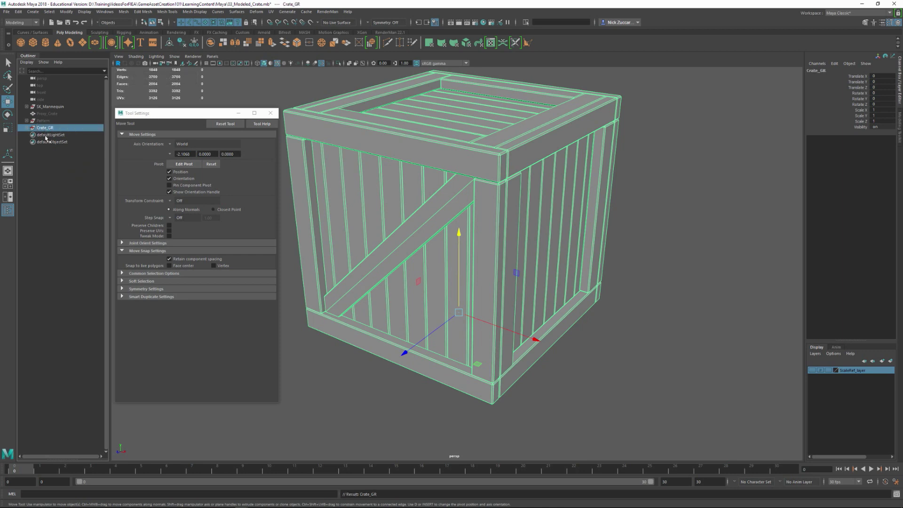
left_click(393, 392)
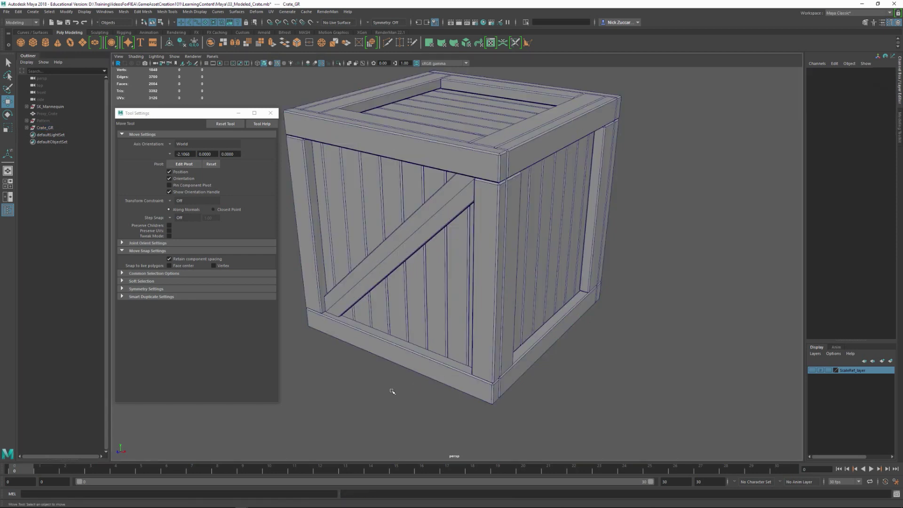
Test rotating and moving Crate_GR as a single unit, undoing each transformation.
left_click(50, 128)
key("e")
left_click_drag(516, 317, 522, 295)
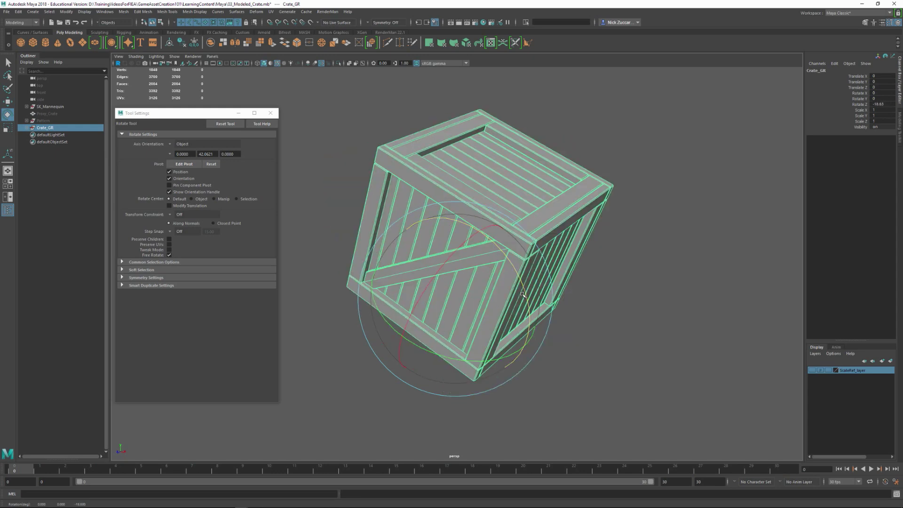
key("ctrl+z")
key("w")
mouse_move(414, 264)
left_mouse_down()
mouse_move(414, 329)
mouse_move(466, 319)
mouse_move(399, 260)
left_mouse_up()
key("ctrl+z")
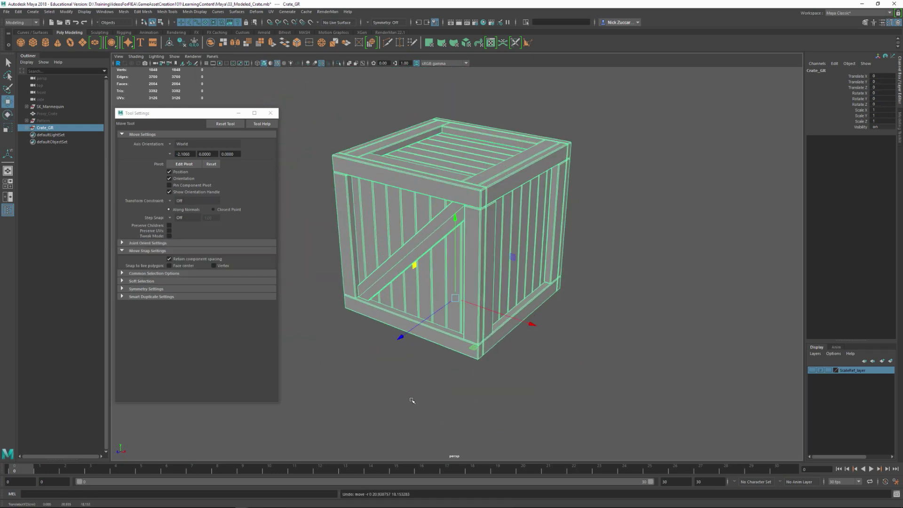
Deselect the crate, show the viewport grid and close the Tool Settings window.
left_click(413, 397)
left_click(218, 64)
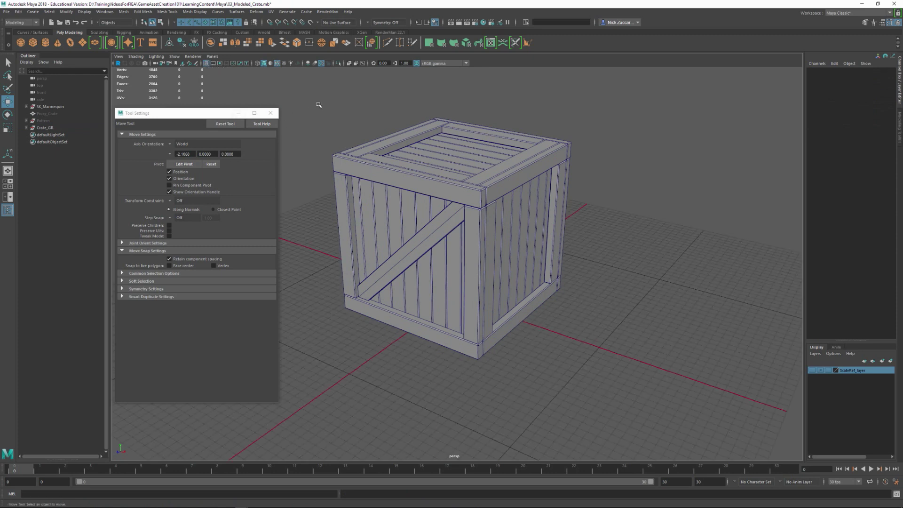
left_click_drag(318, 105, 325, 106, "alt")
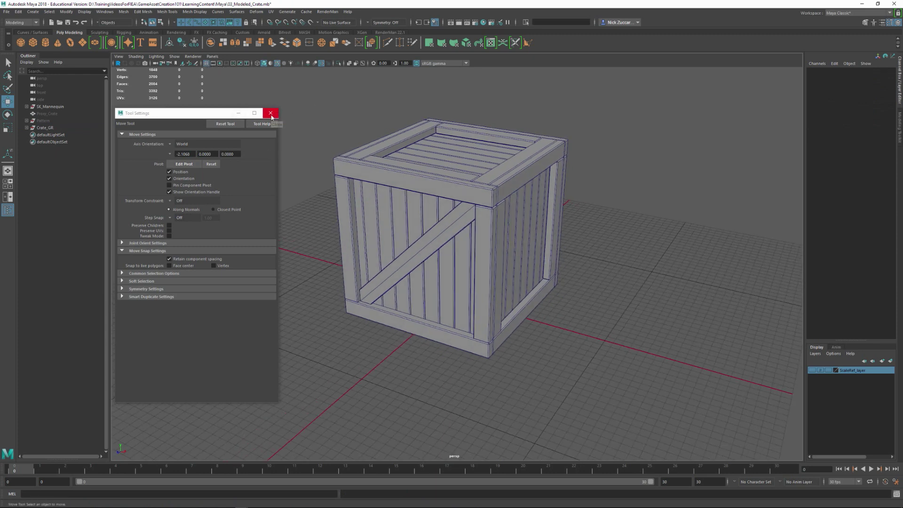
left_click(271, 115)
middle_click_drag(287, 155, 242, 216, "alt")
right_click_drag(243, 217, 274, 223, "alt")
middle_click_drag(274, 224, 279, 208, "alt")
left_click_drag(279, 208, 279, 215, "alt")
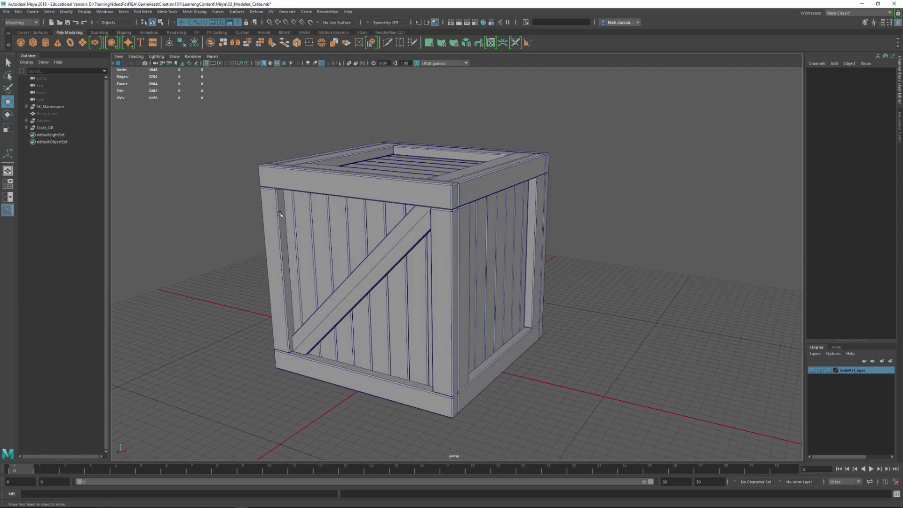
Turn on screen-space ambient occlusion in the perspective viewport.
left_click(308, 63)
left_click_drag(286, 113, 328, 119, "alt")
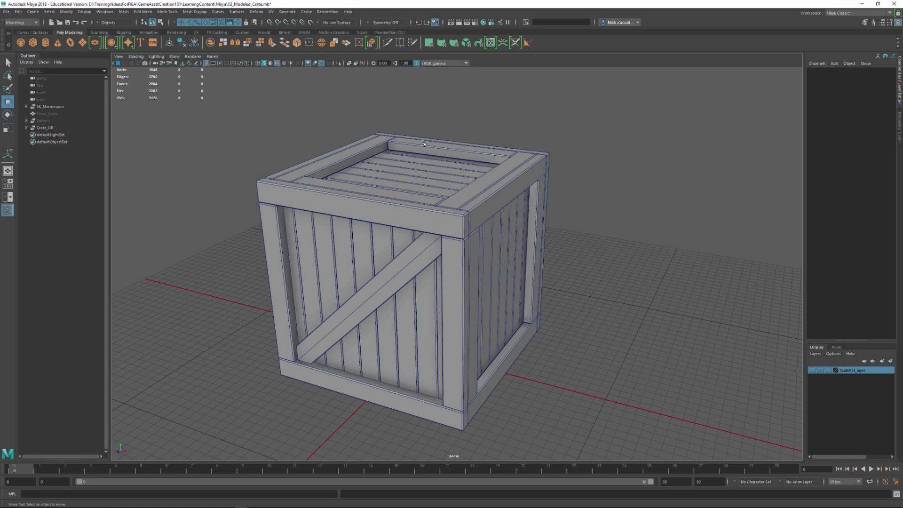
right_click_drag(465, 164, 477, 171, "alt")
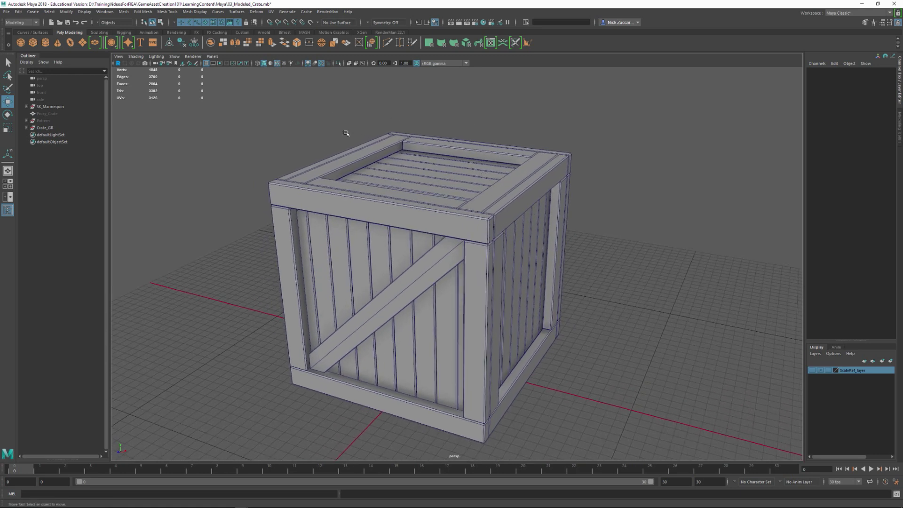
Review the anti-aliasing sample count options in the Viewport 2.0 renderer settings, leave the count at 8 and close the settings.
left_click(193, 56)
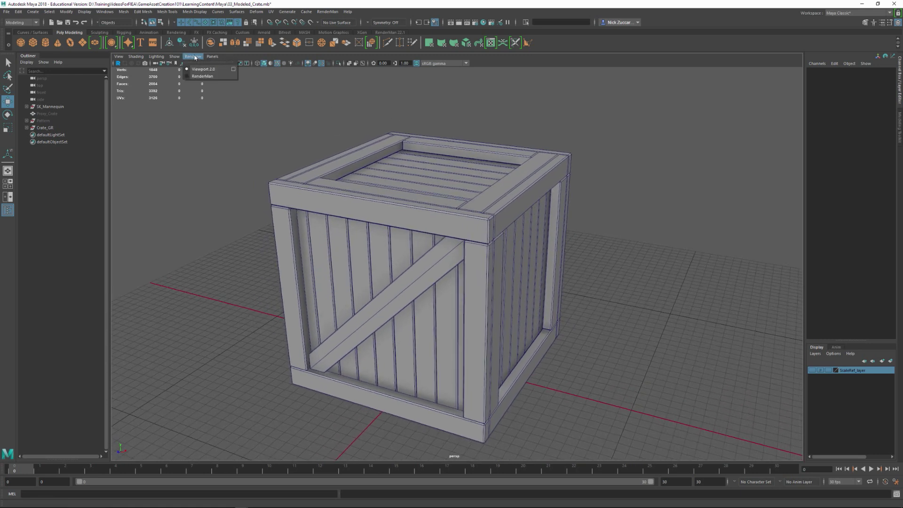
left_click(232, 71)
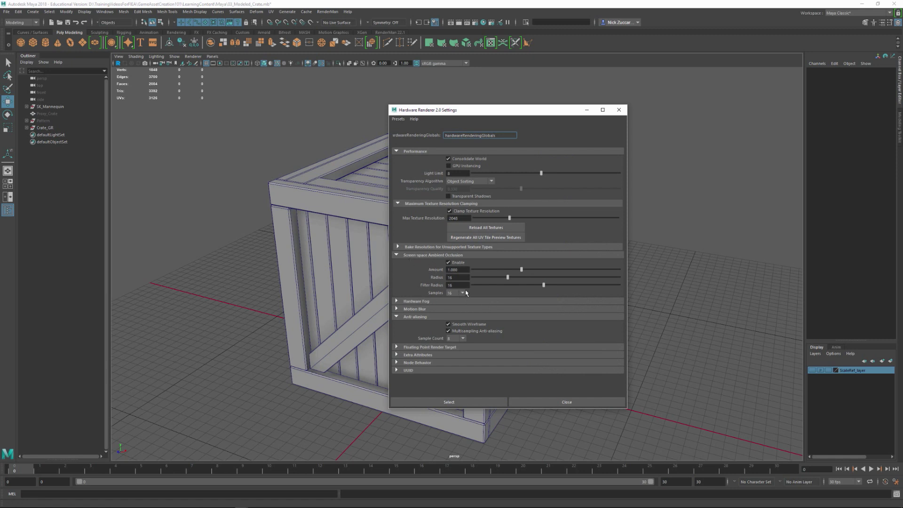
left_click(464, 340)
left_click(501, 336)
left_click(465, 340)
left_click(453, 376)
left_click_drag(272, 265, 302, 292, "alt")
left_click(463, 338)
left_click(459, 368)
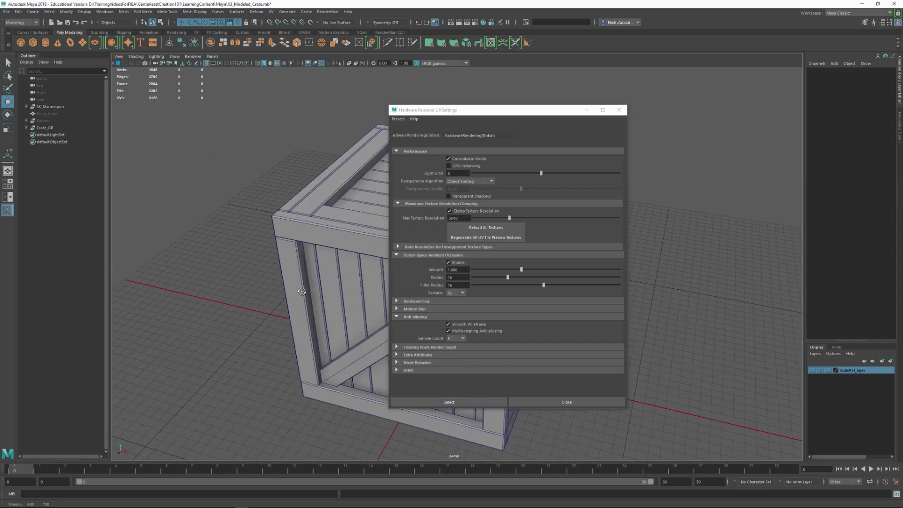
left_click(619, 109)
left_click_drag(326, 109, 400, 155, "alt")
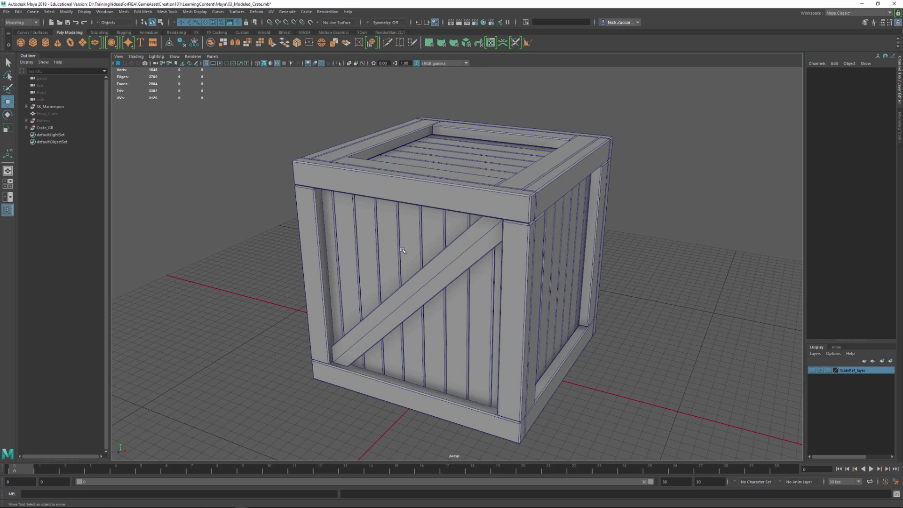
Create a new display layer containing Crate_GR.
left_click(48, 128)
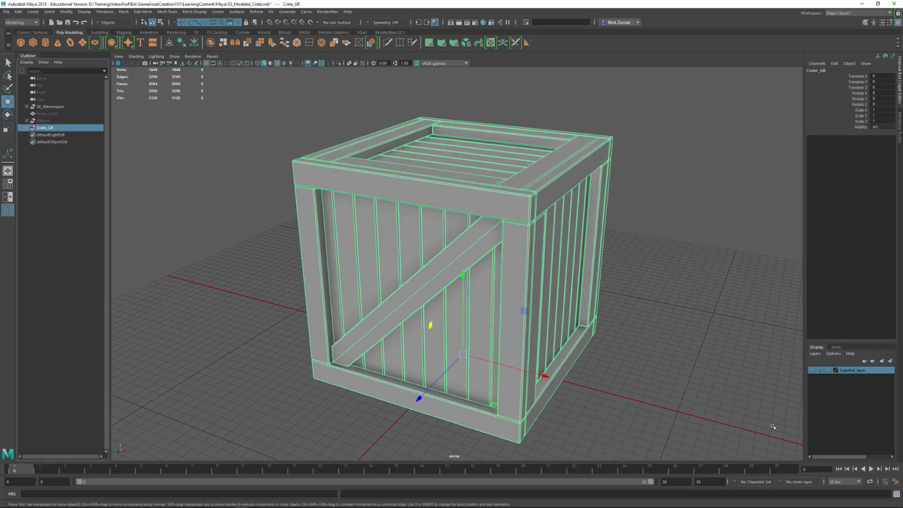
left_click(890, 361)
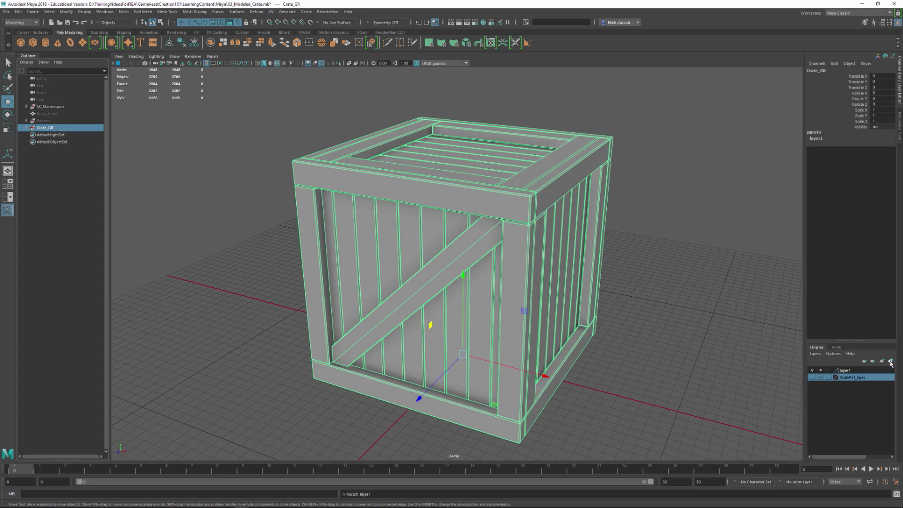
Rename the new display layer Crate_layer and set its color to black.
double_click(846, 371)
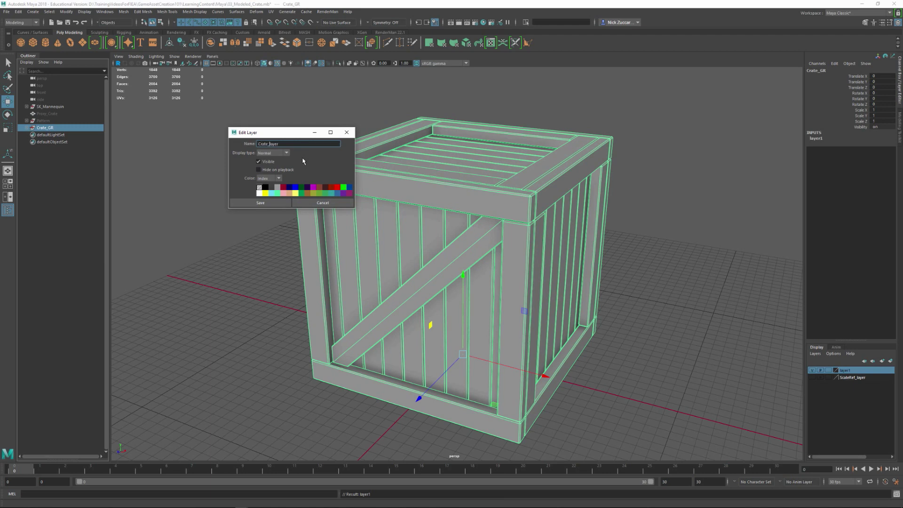
key("Return")
left_click(265, 188)
left_click(270, 203)
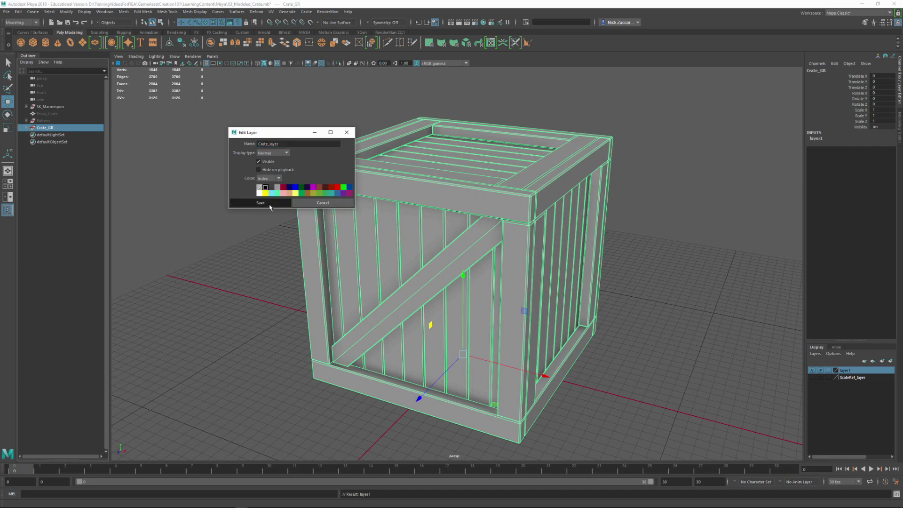
Deselect the crate and compare its shaded display with the wireframe overlay turned off and back on.
left_click(657, 255)
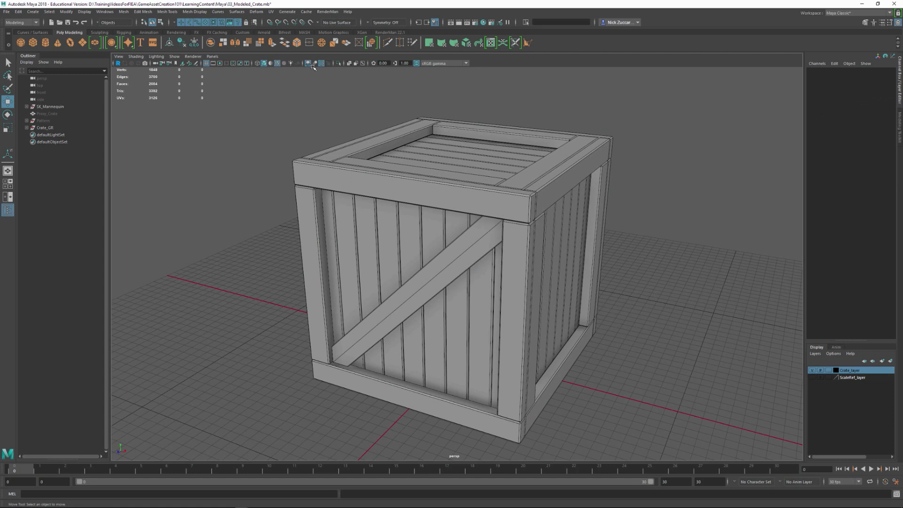
left_click(278, 63)
left_click(277, 64)
Try dark red as the color of Crate_layer and set it back to black.
double_click(837, 372)
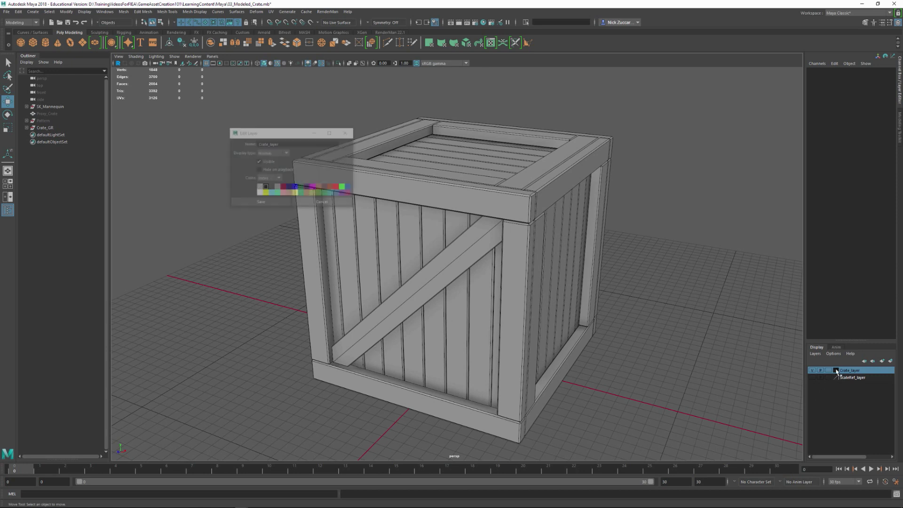
left_click(284, 187)
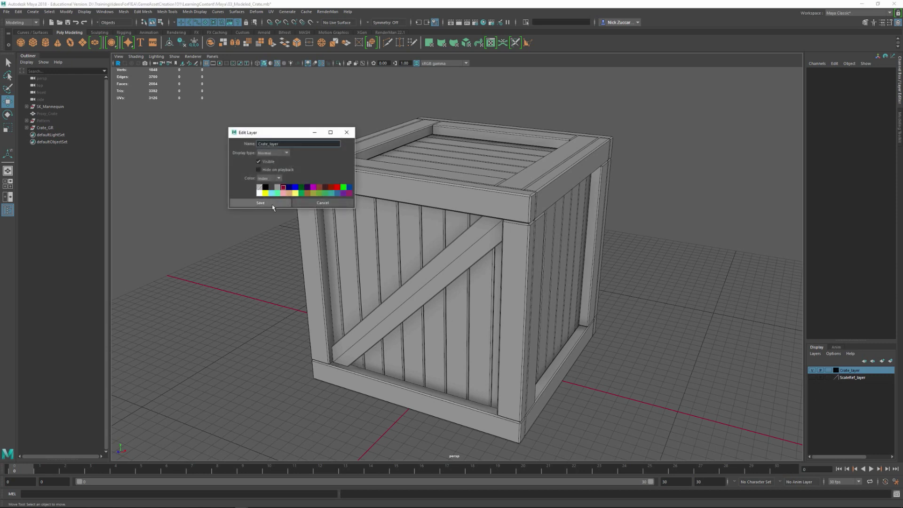
left_click(277, 203)
double_click(844, 371)
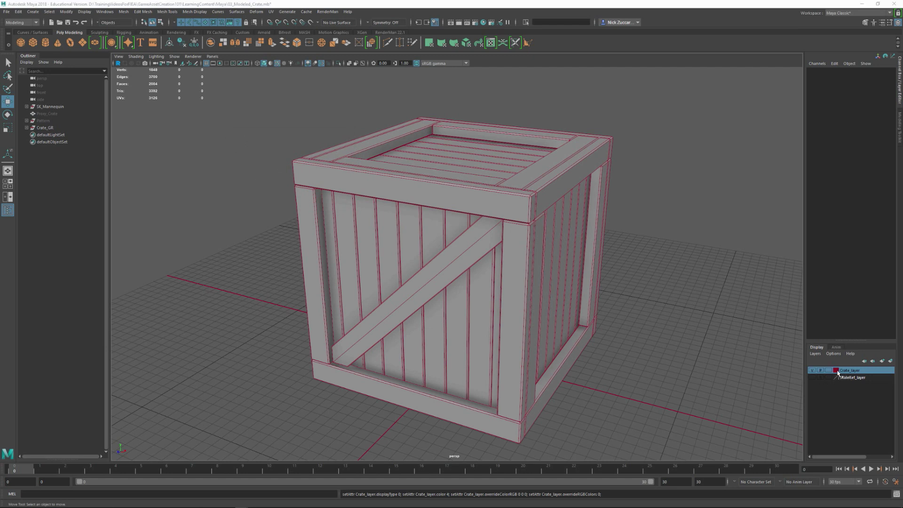
left_click(268, 189)
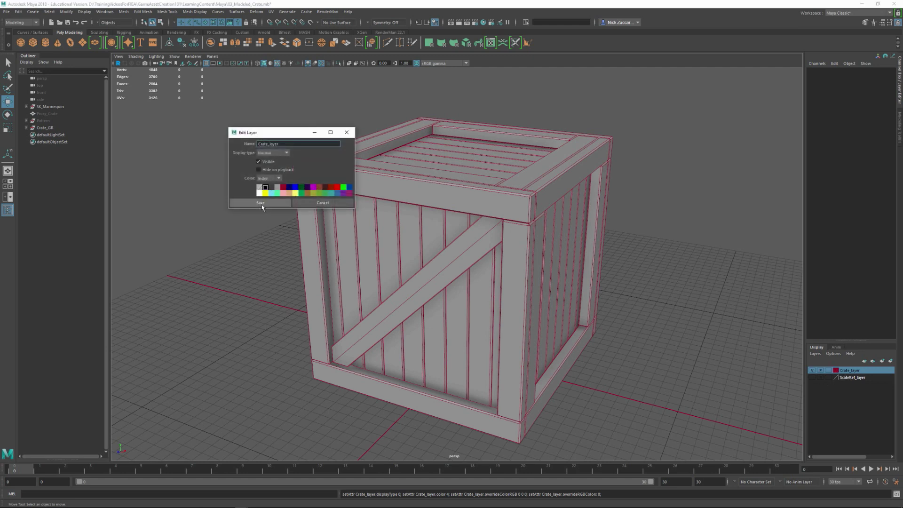
left_click(263, 202)
Try white as the color of Crate_layer and return it to black.
double_click(844, 372)
left_click(260, 193)
left_click(260, 203)
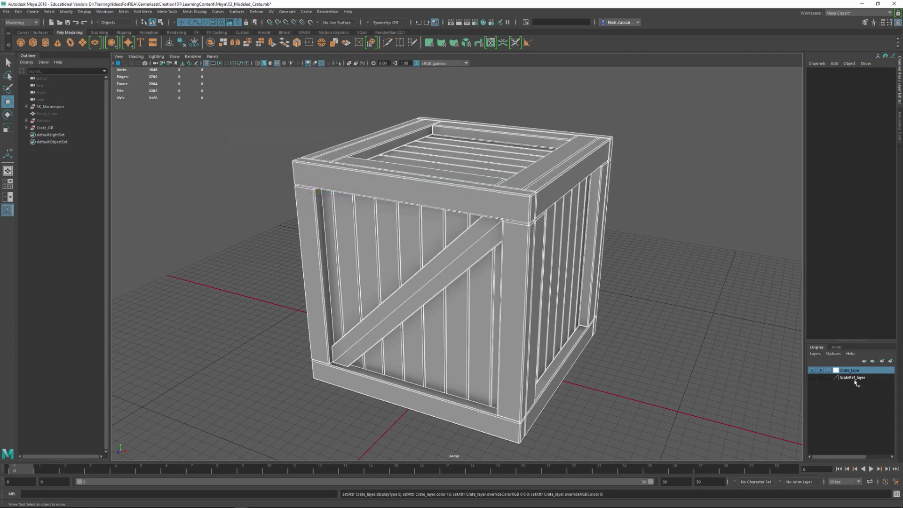
double_click(842, 370)
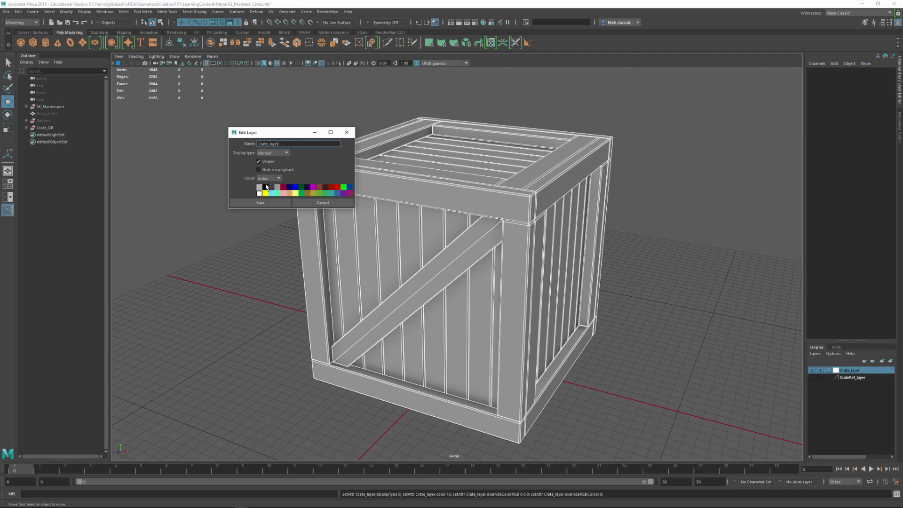
left_click(261, 203)
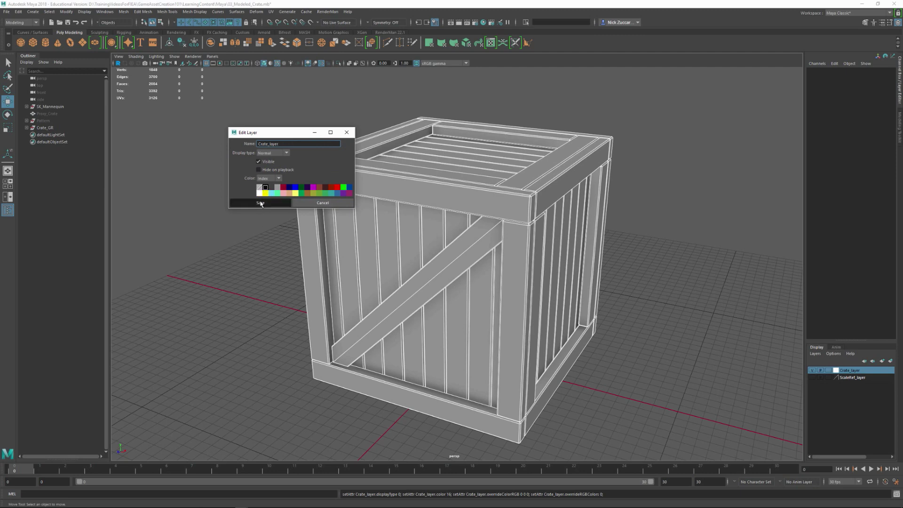